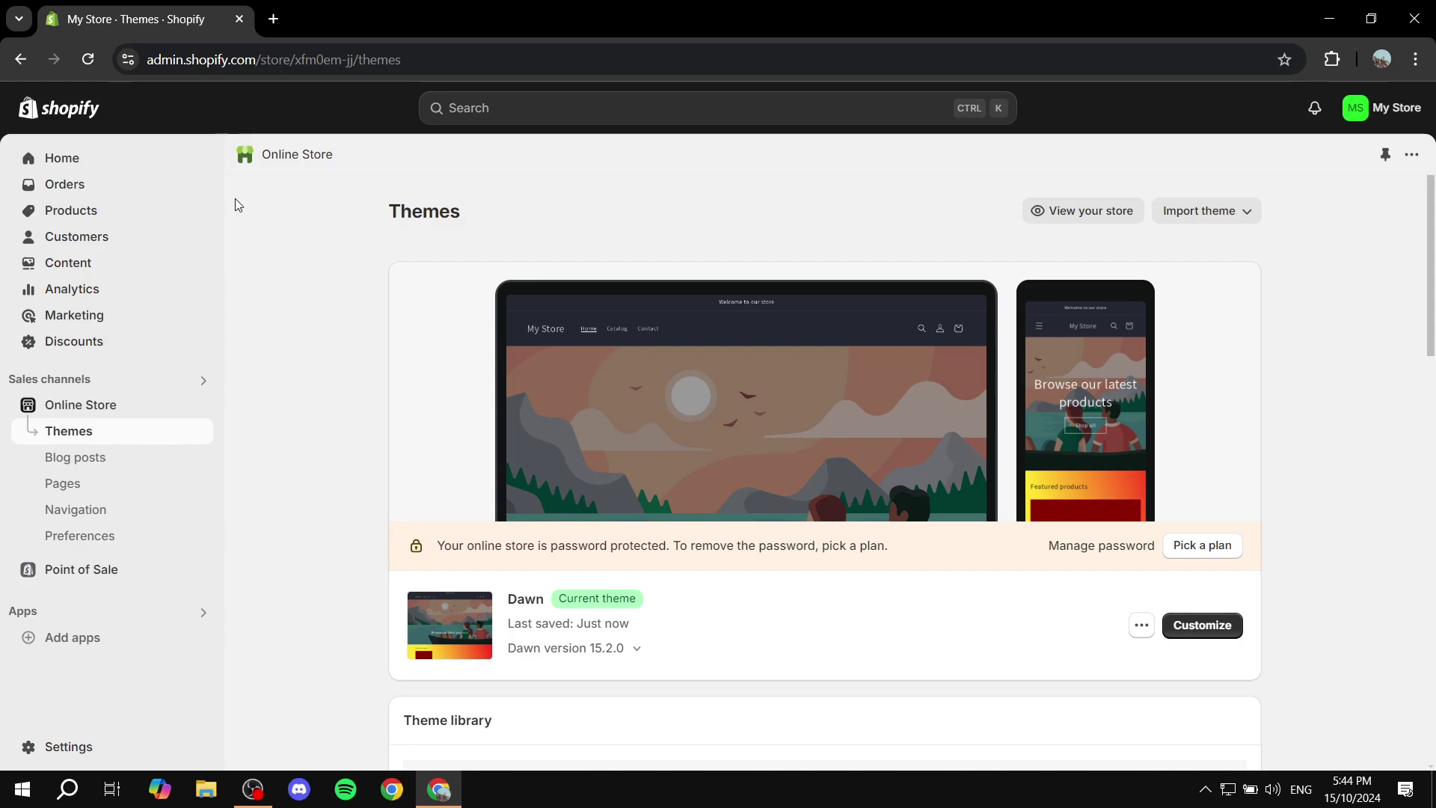
Leave the Themes page and go to the store's Products list
left_click(84, 213)
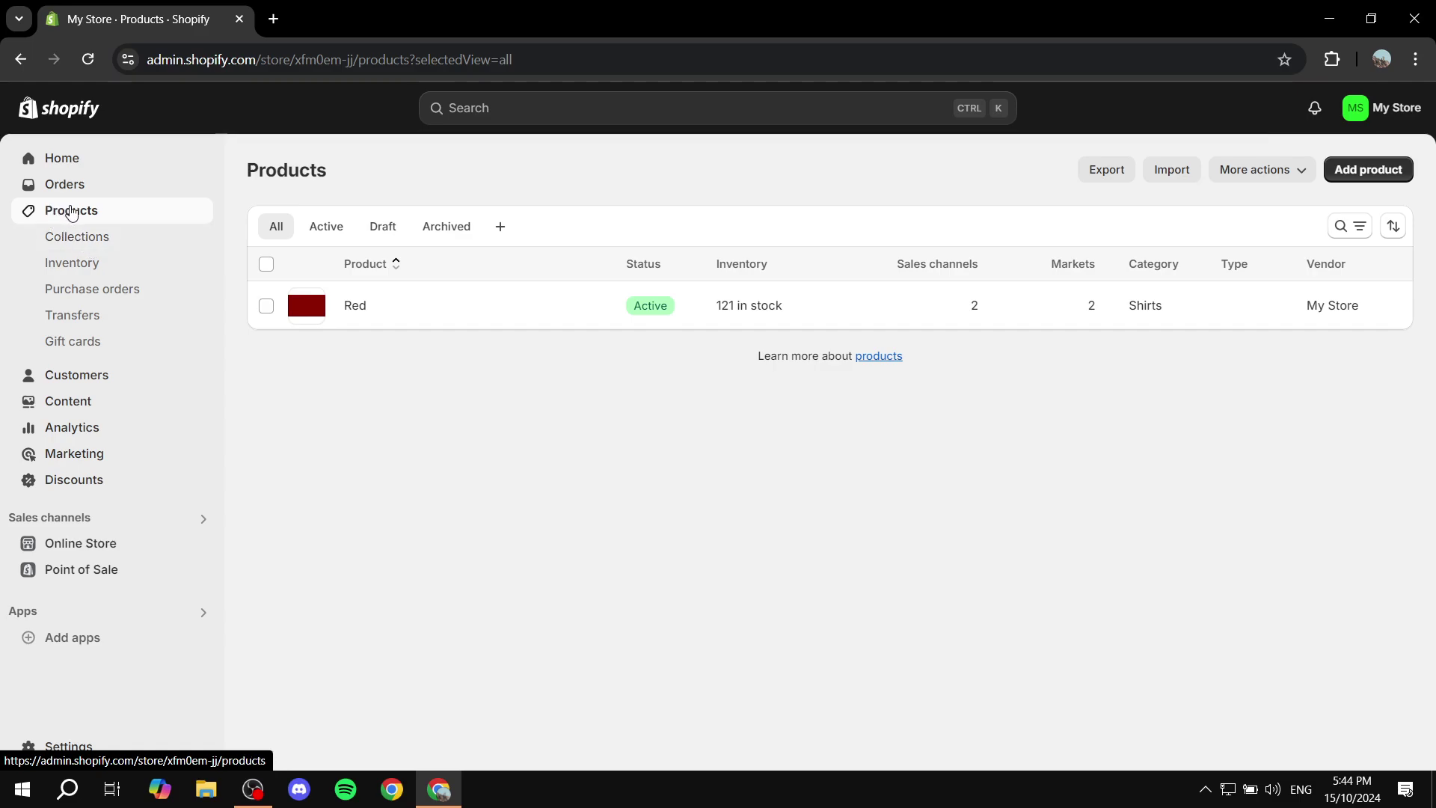
From Collections, start a new collection and place the cursor in its Title field
left_click(68, 236)
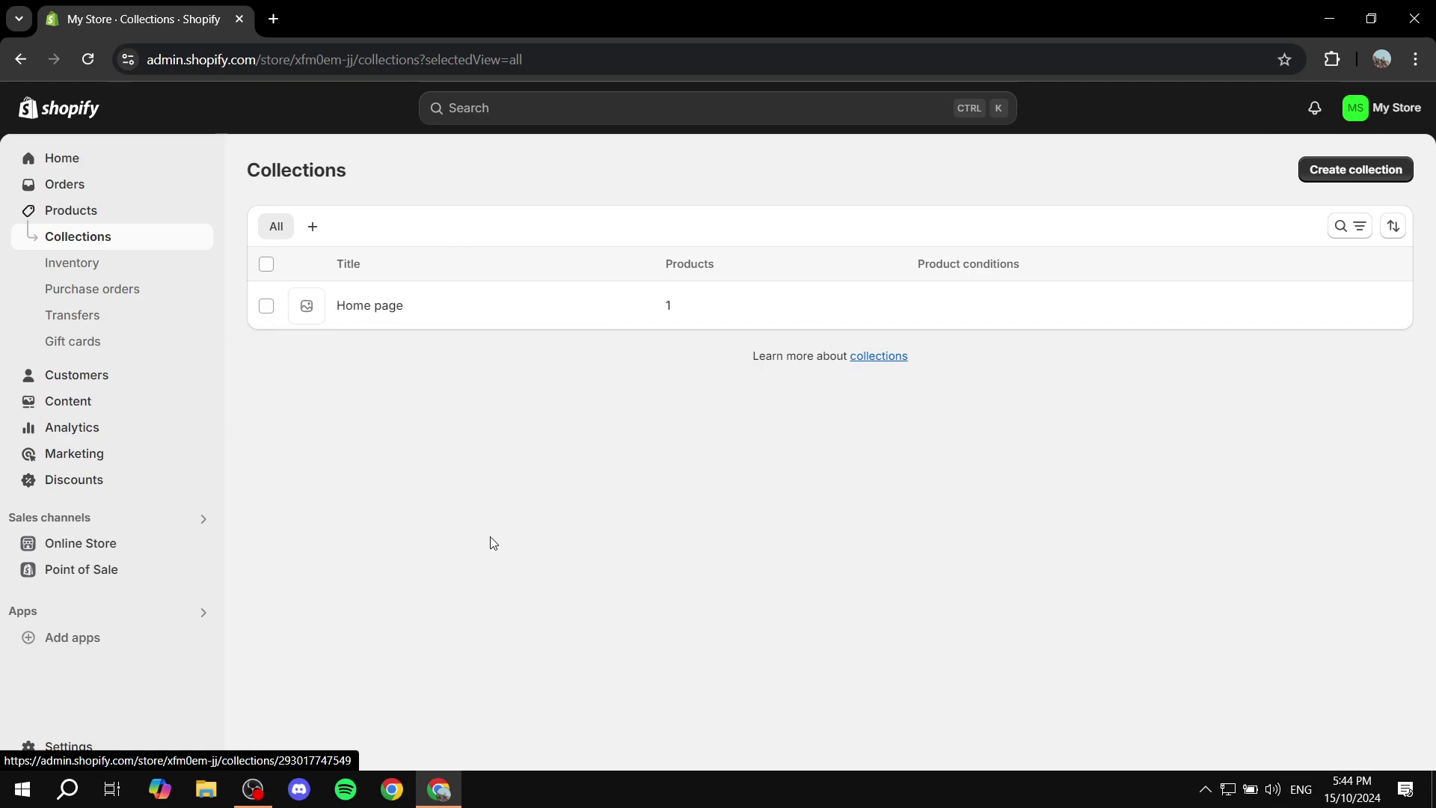
left_click(1352, 172)
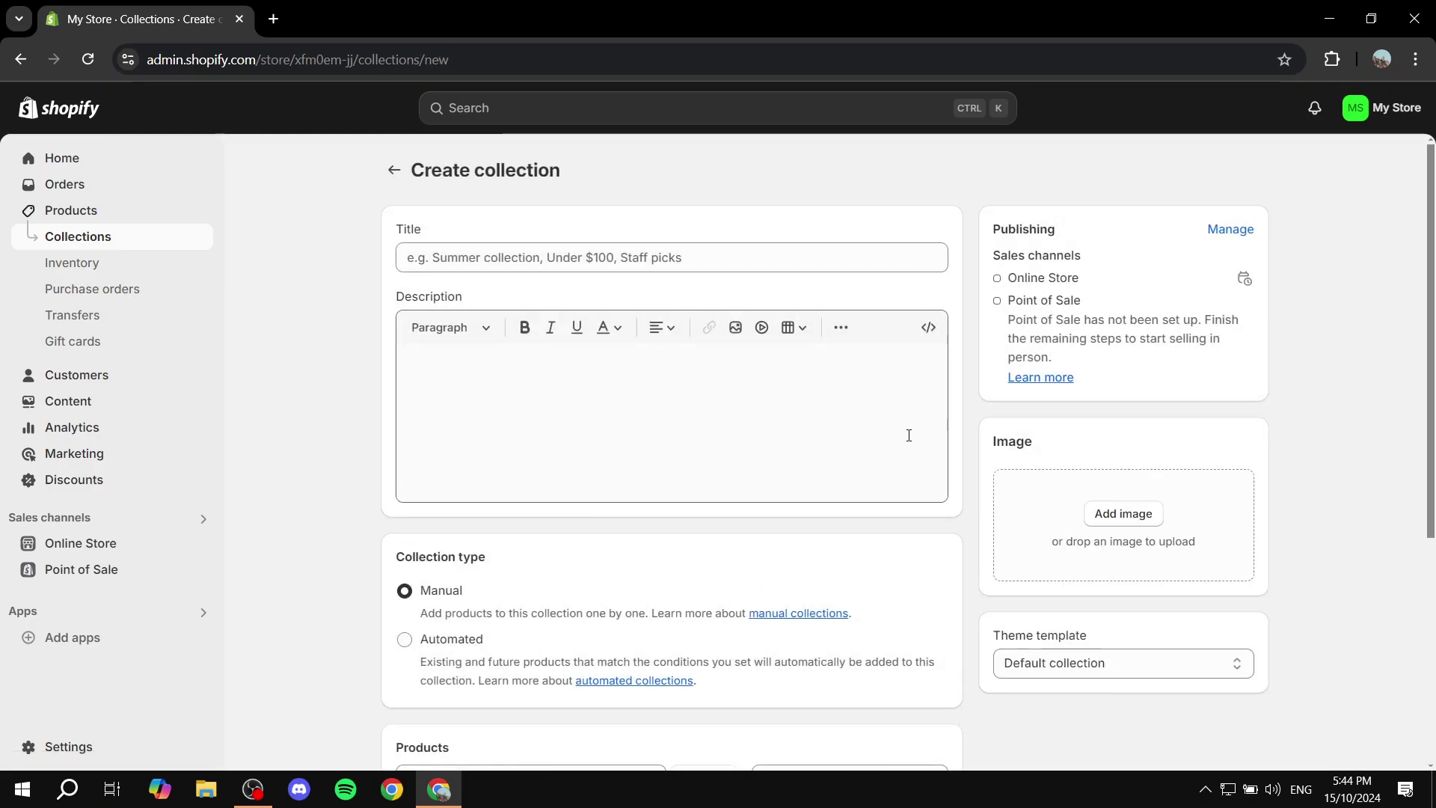
scroll(732, 266, "down", 3)
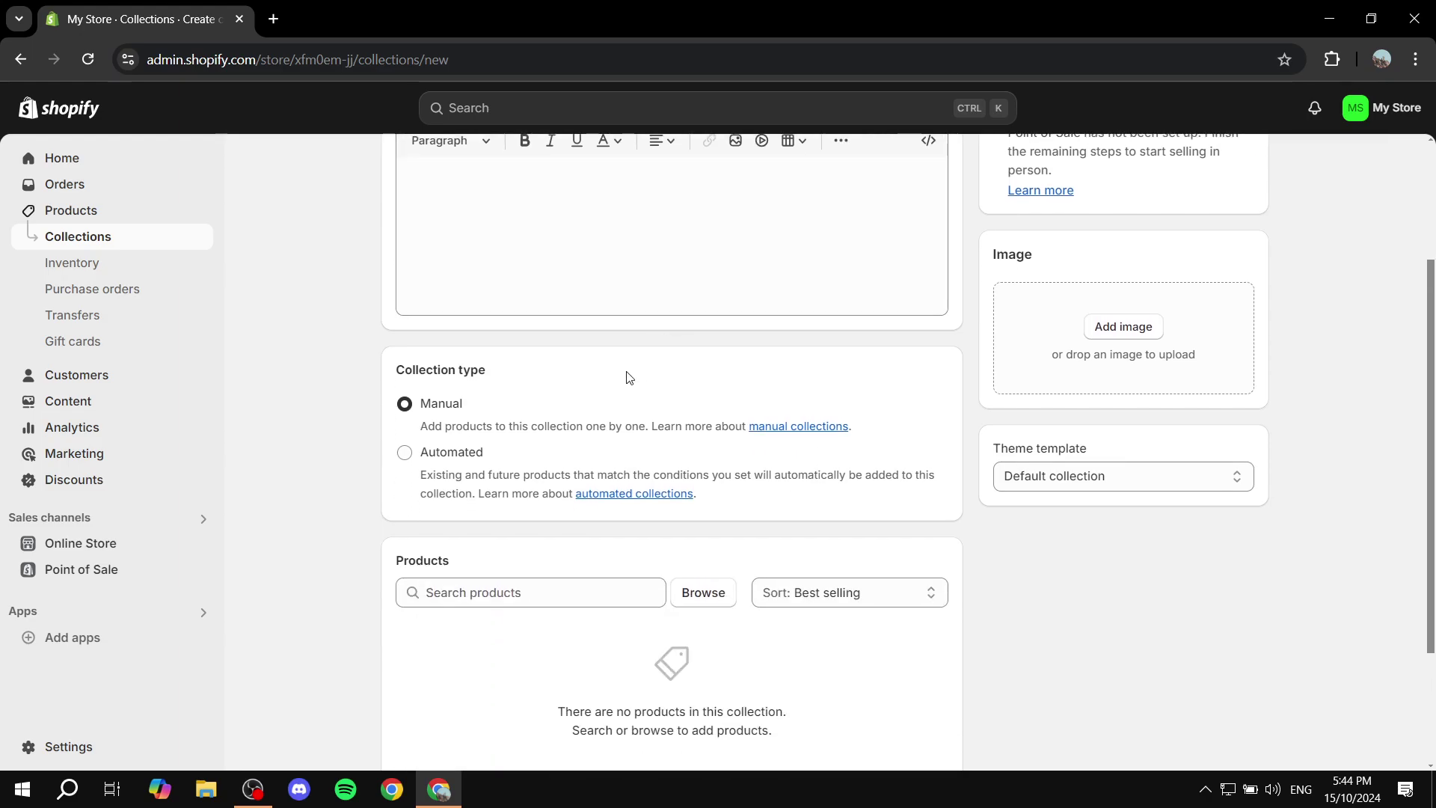
scroll(629, 377, "up", 3)
left_click(621, 259)
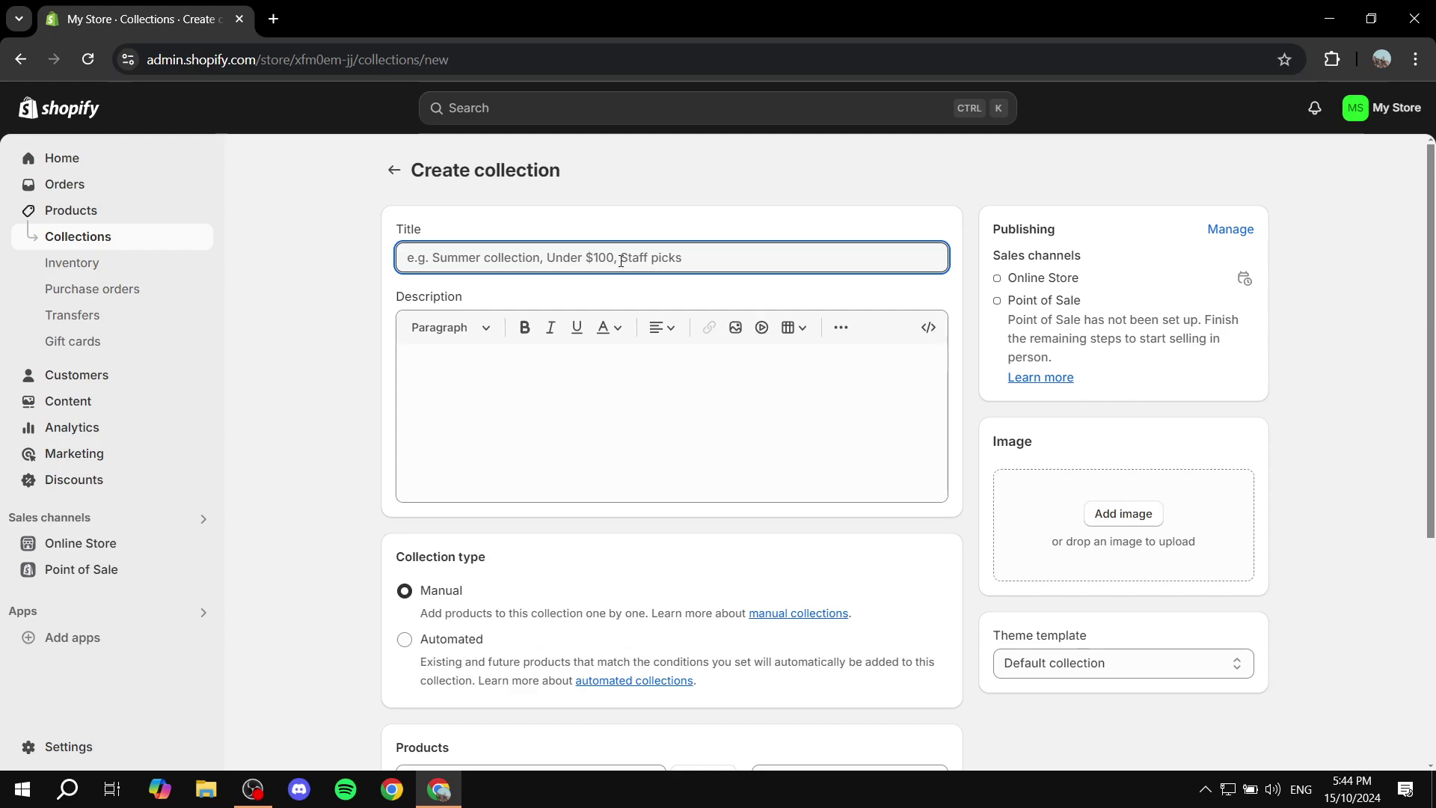
Title the collection 'New Arrivals' and leave its description empty
type("New Arrivals")
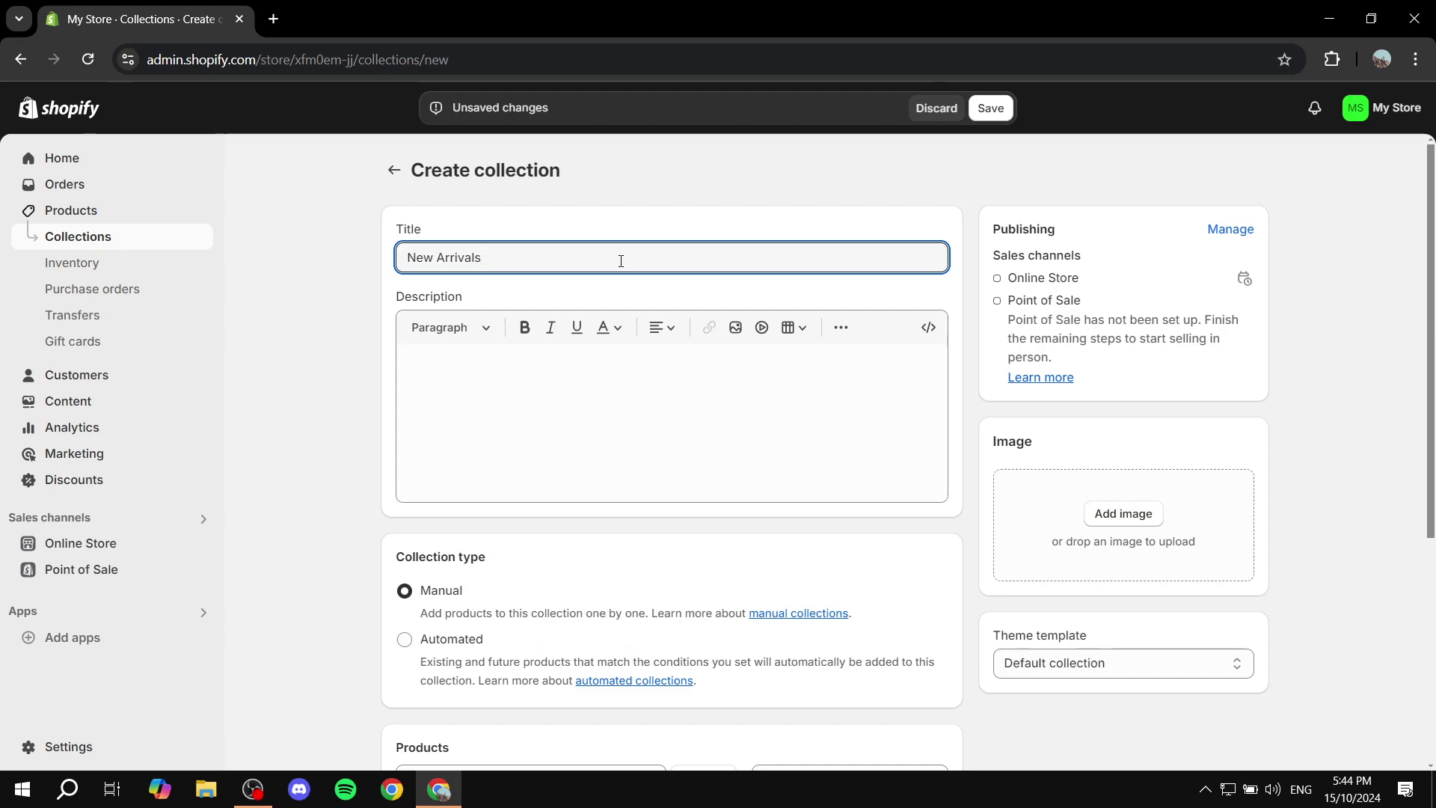
left_click(557, 215)
left_click(610, 410)
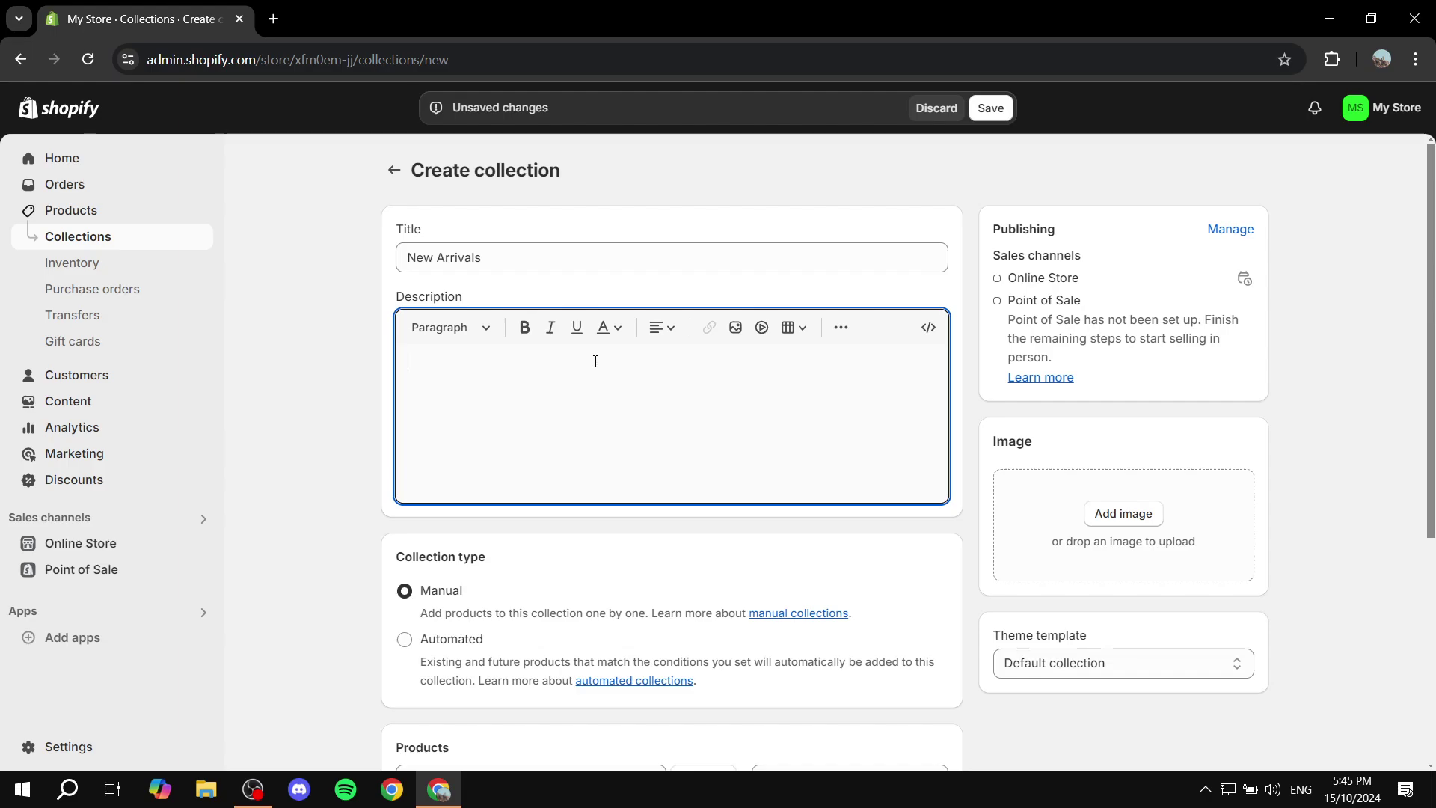
left_click(328, 369)
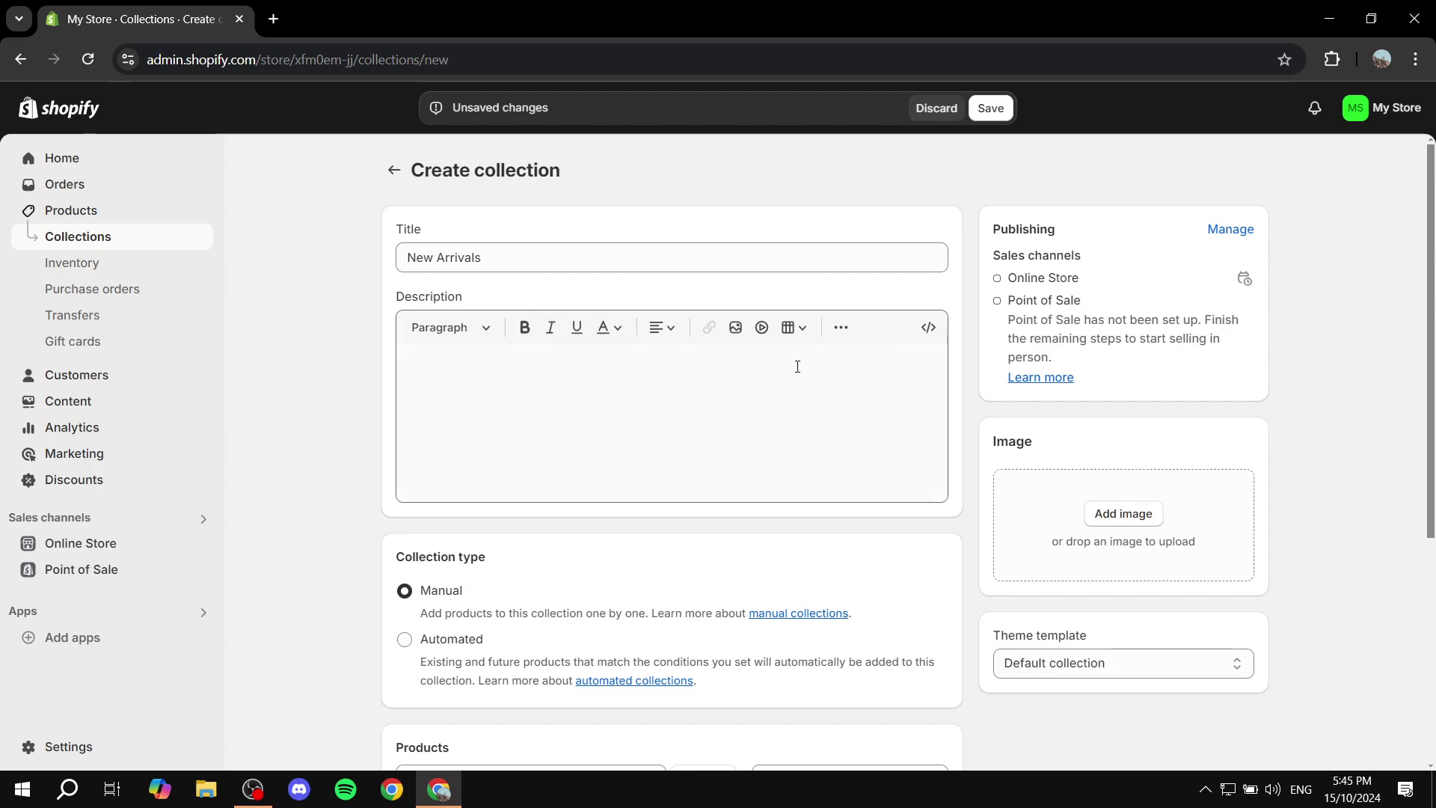
left_click(1109, 514)
Upload Tutorial.png and set it as the New Arrivals collection image
left_click(745, 332)
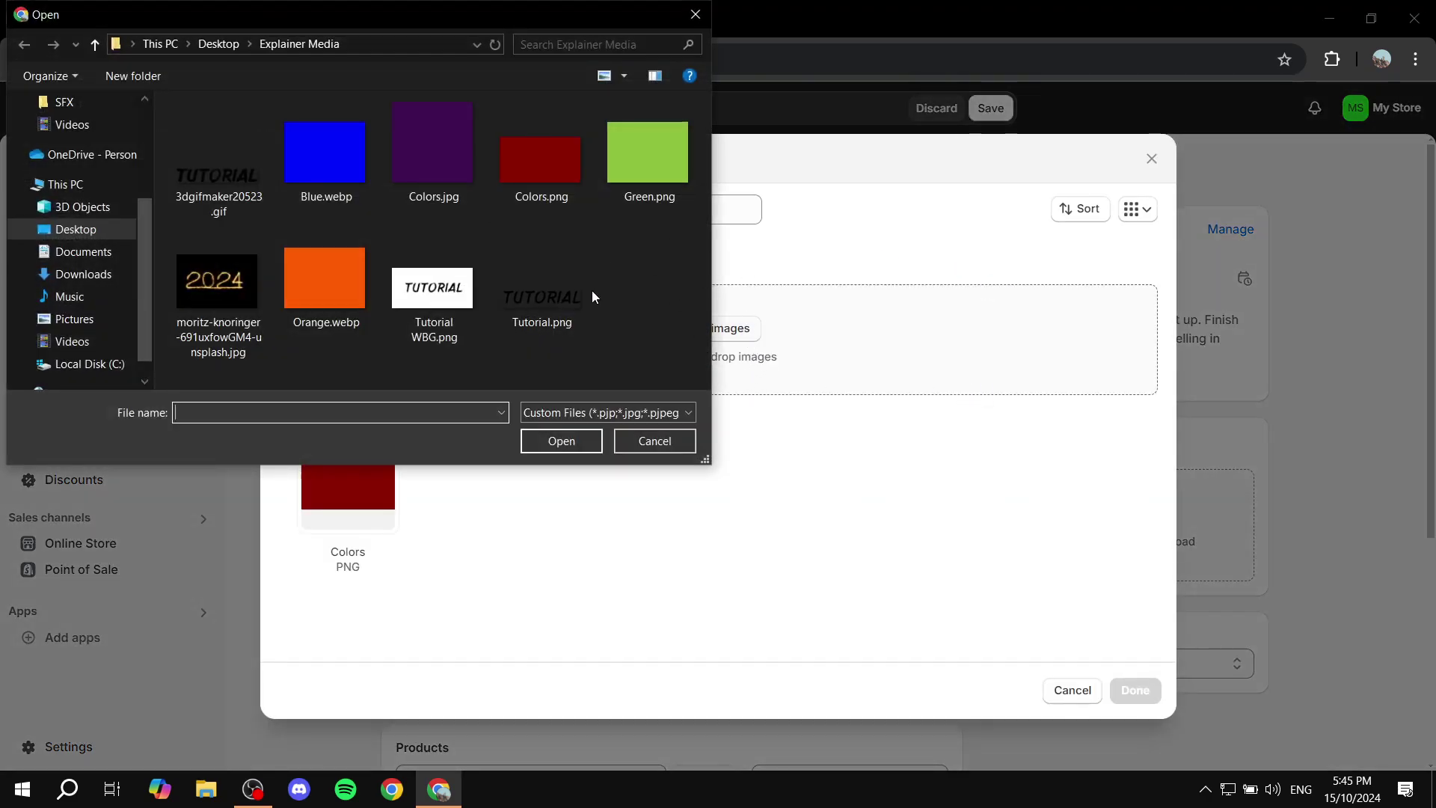
left_click(589, 292)
double_click(541, 289)
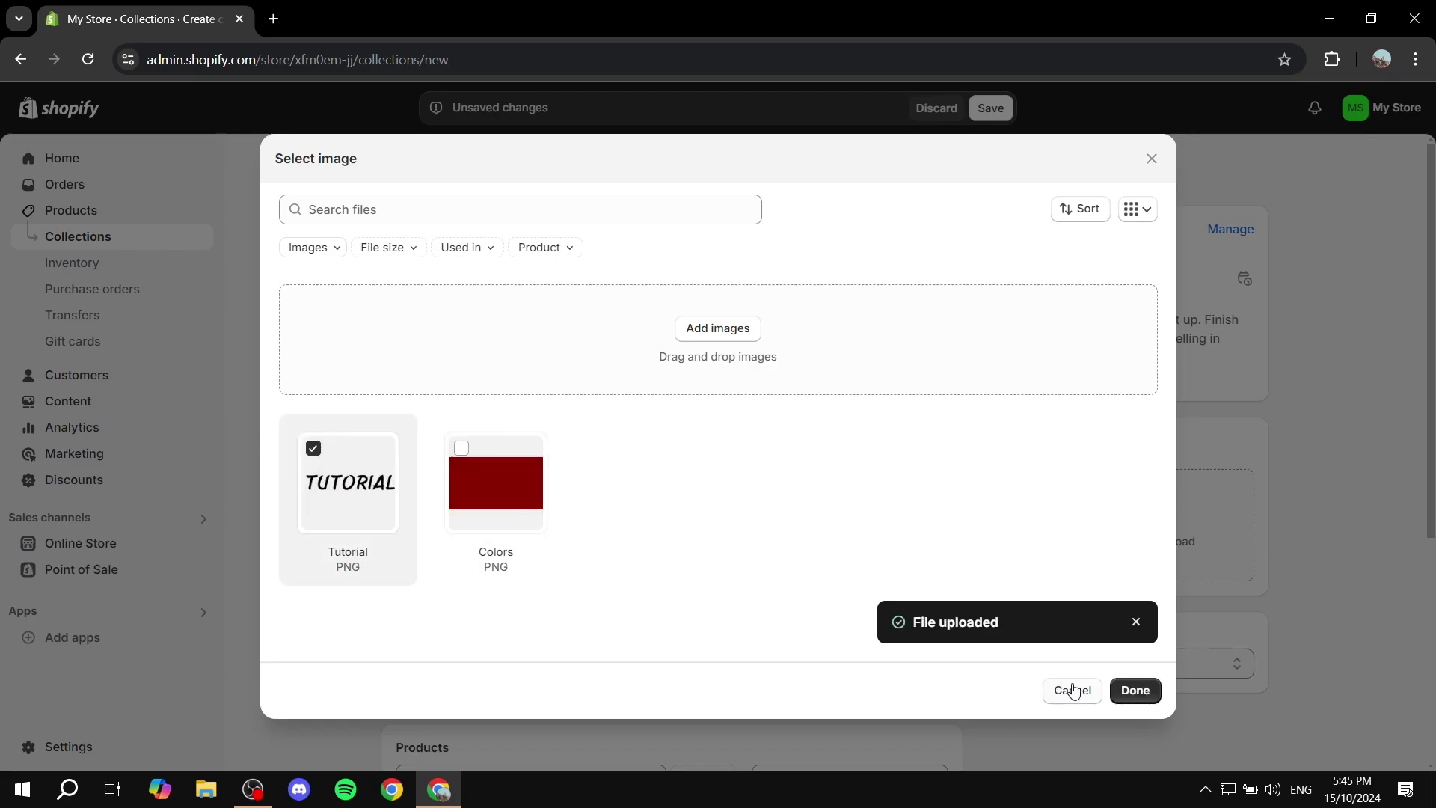
left_click(1133, 690)
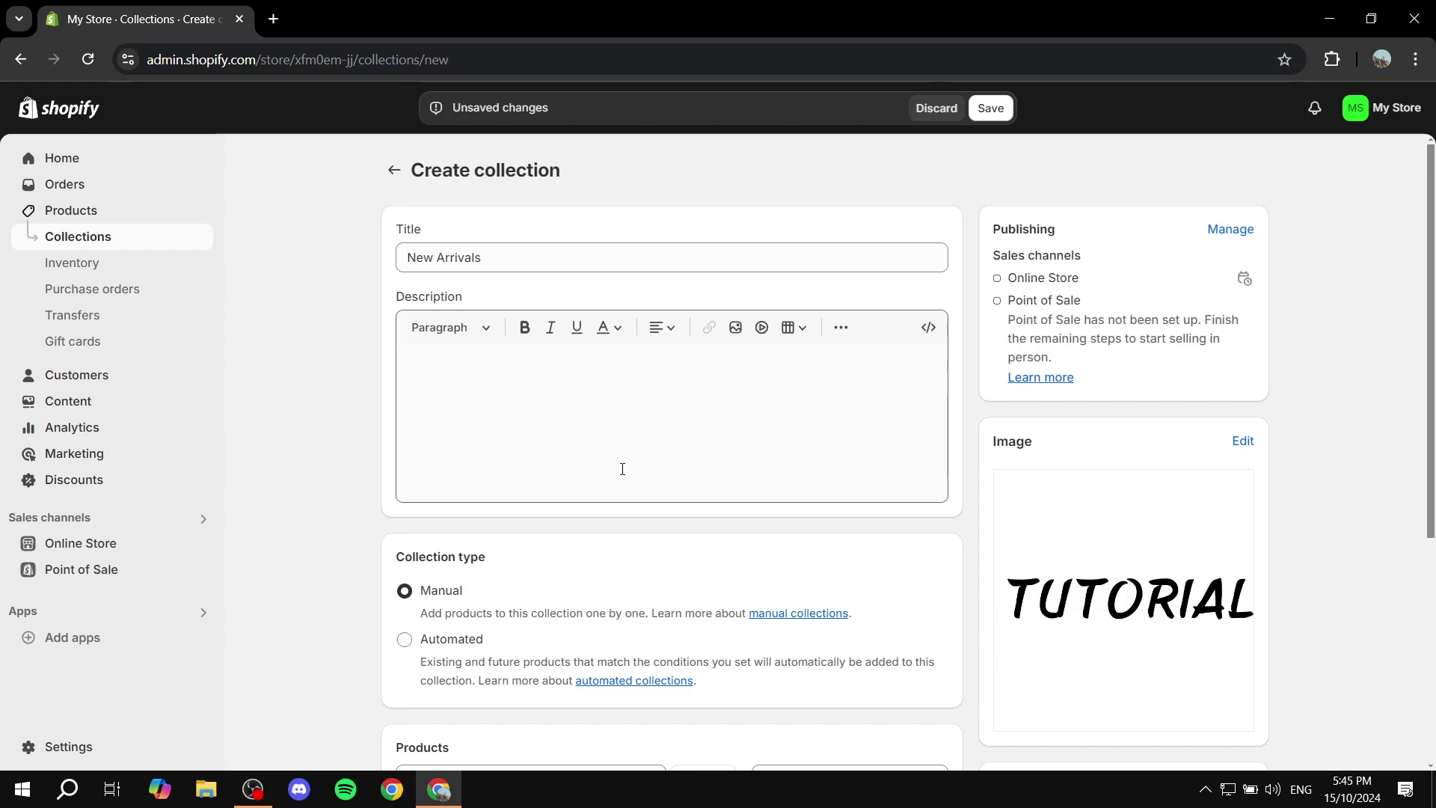
Set the collection type to Automated so the Conditions card appears
scroll(528, 470, "down", 2)
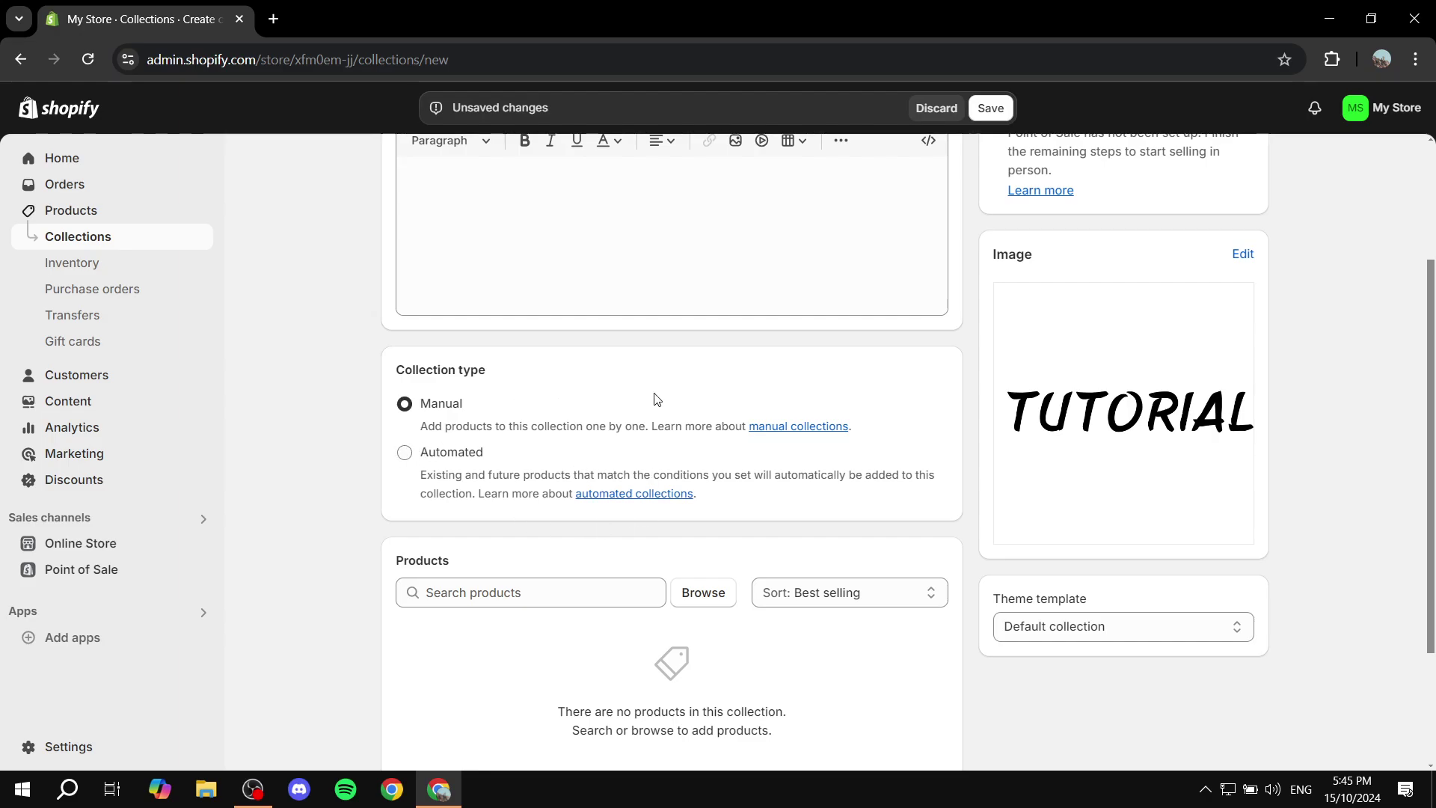
scroll(598, 460, "down", 2)
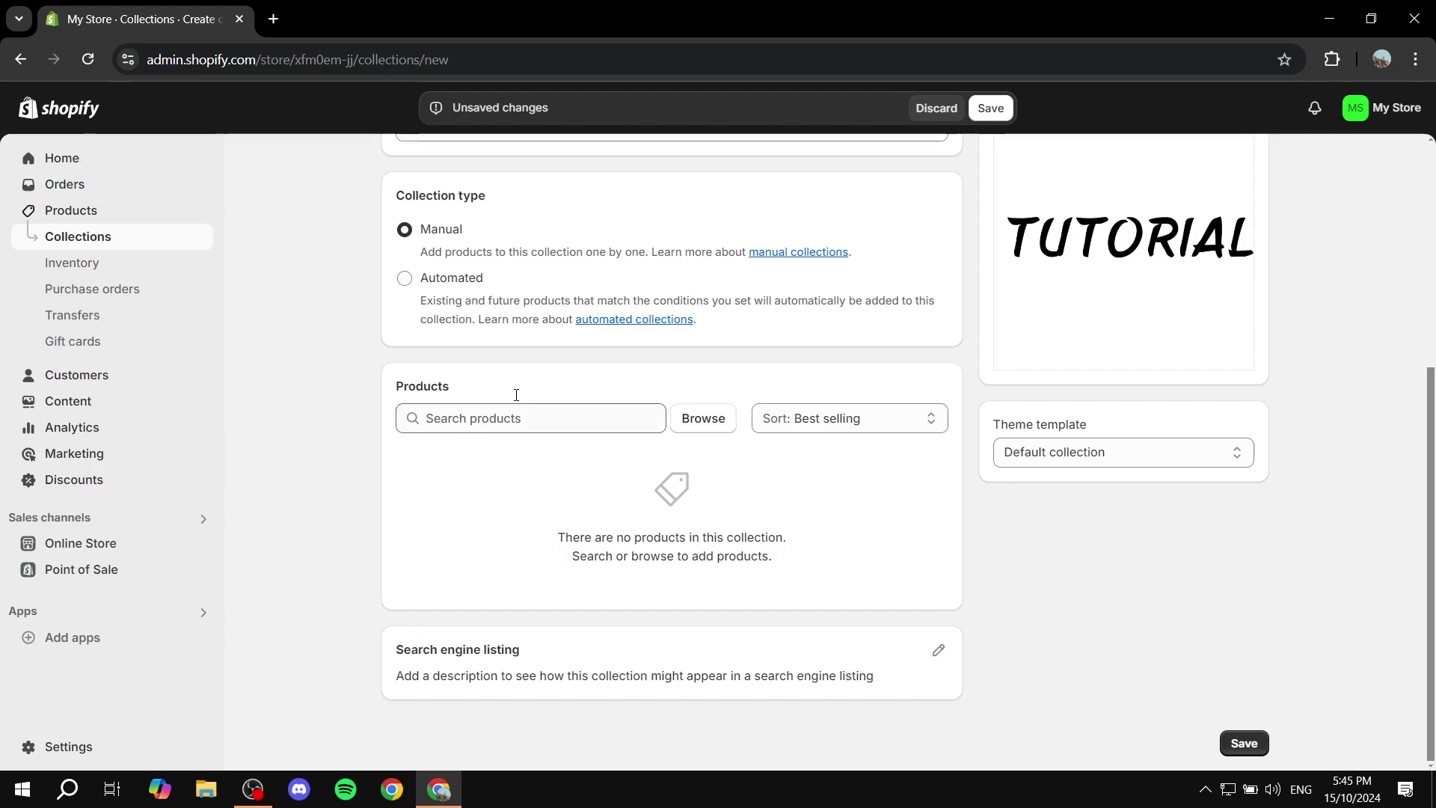
left_click(403, 278)
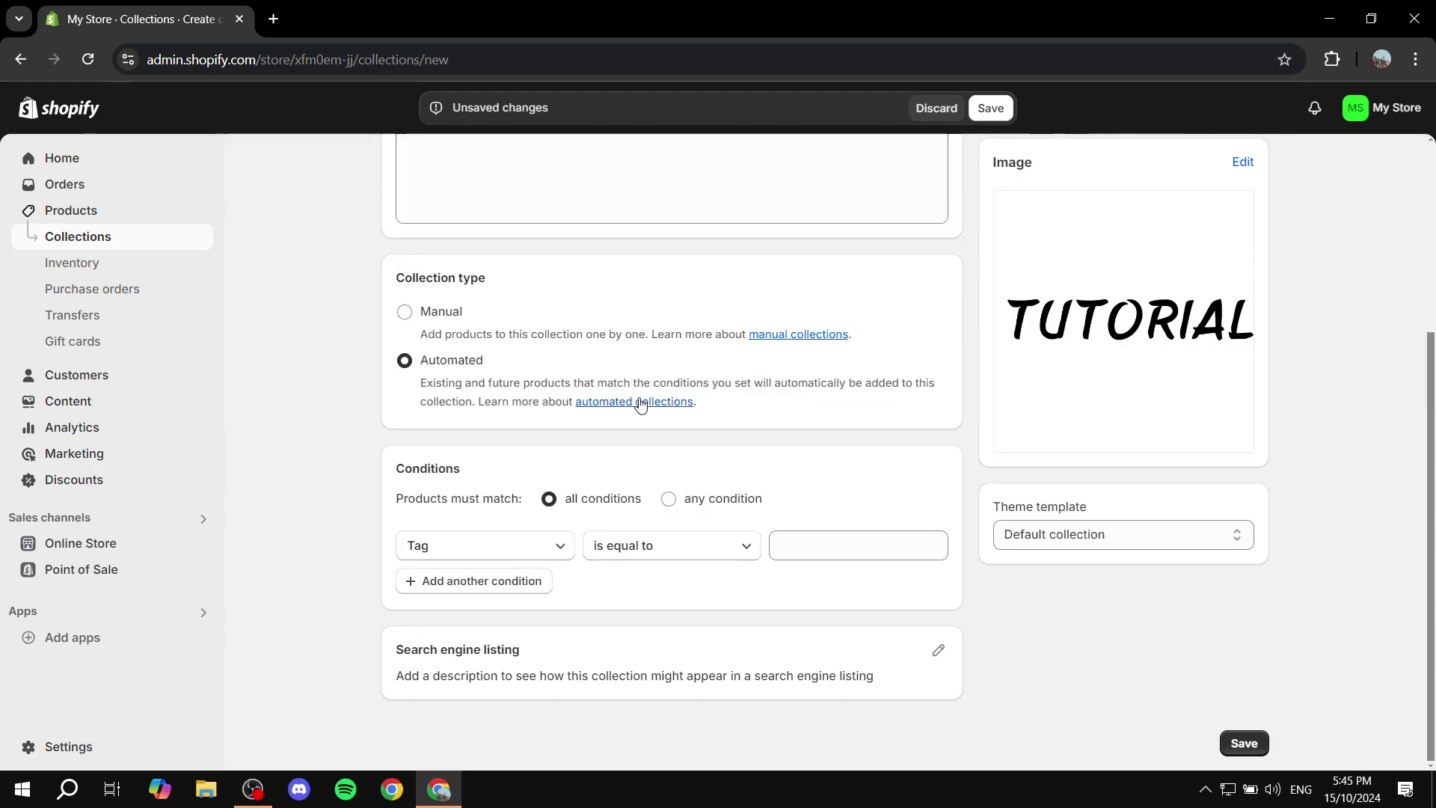
left_click(404, 312)
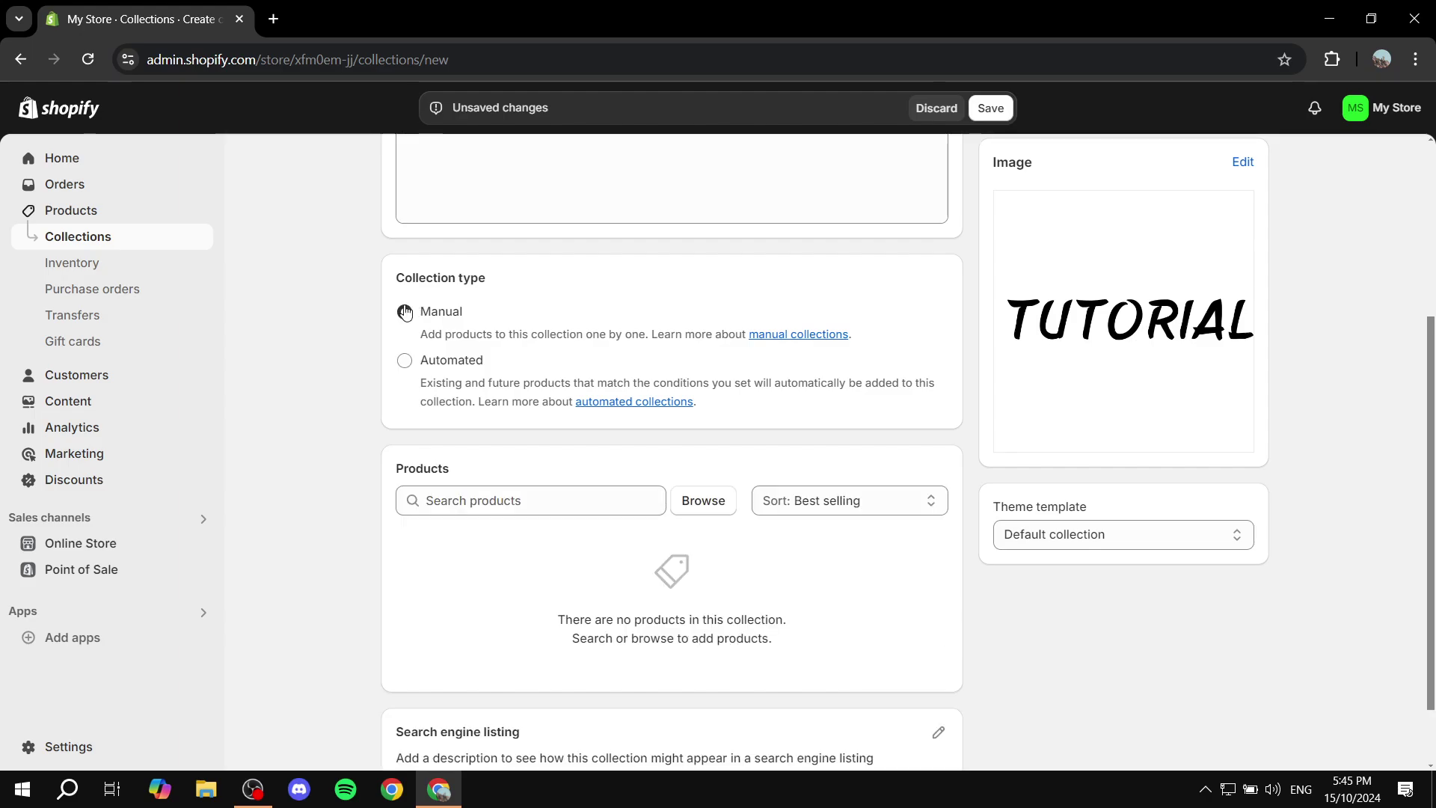
left_click_drag(388, 286, 510, 278)
left_click(510, 279)
left_click(404, 360)
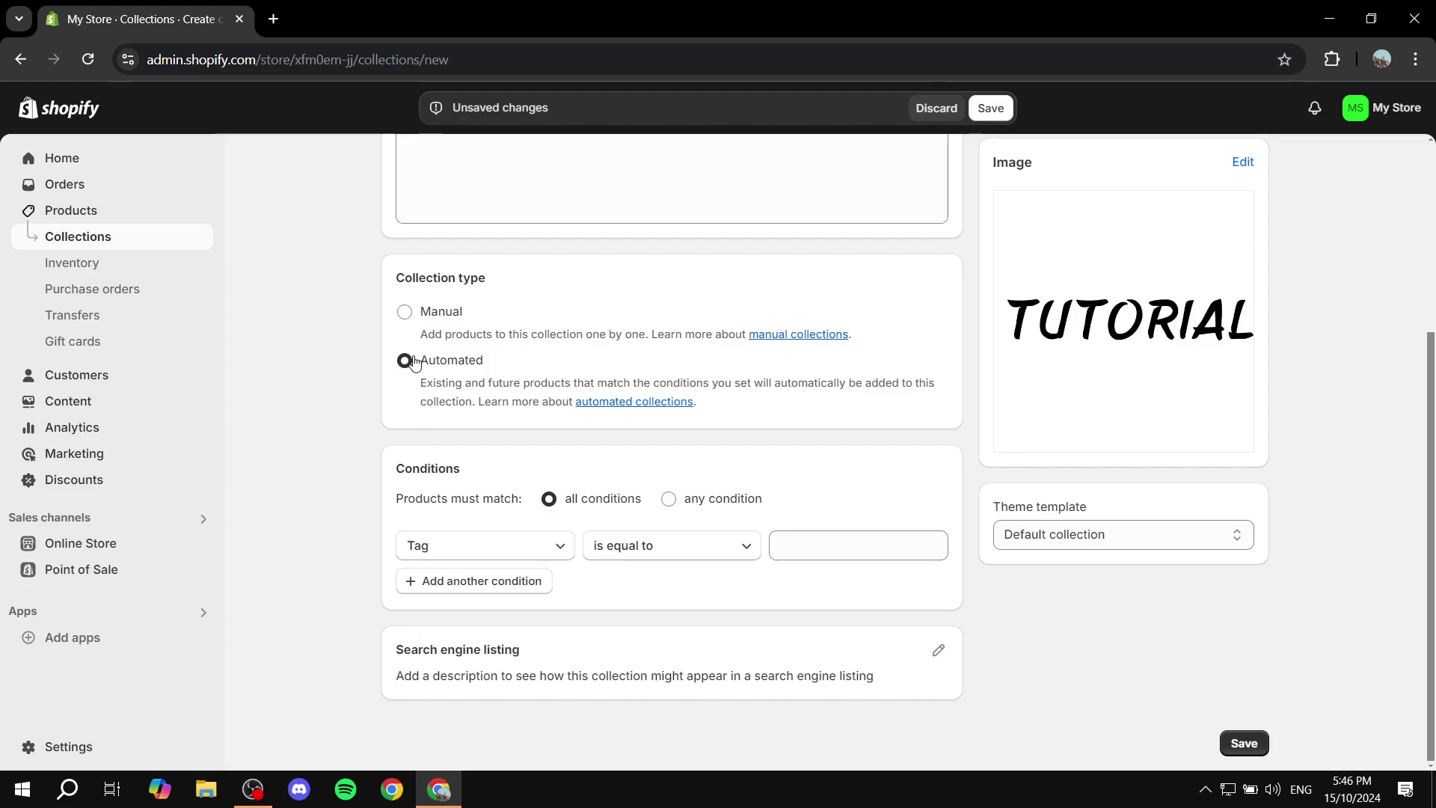
left_click_drag(389, 479, 506, 476)
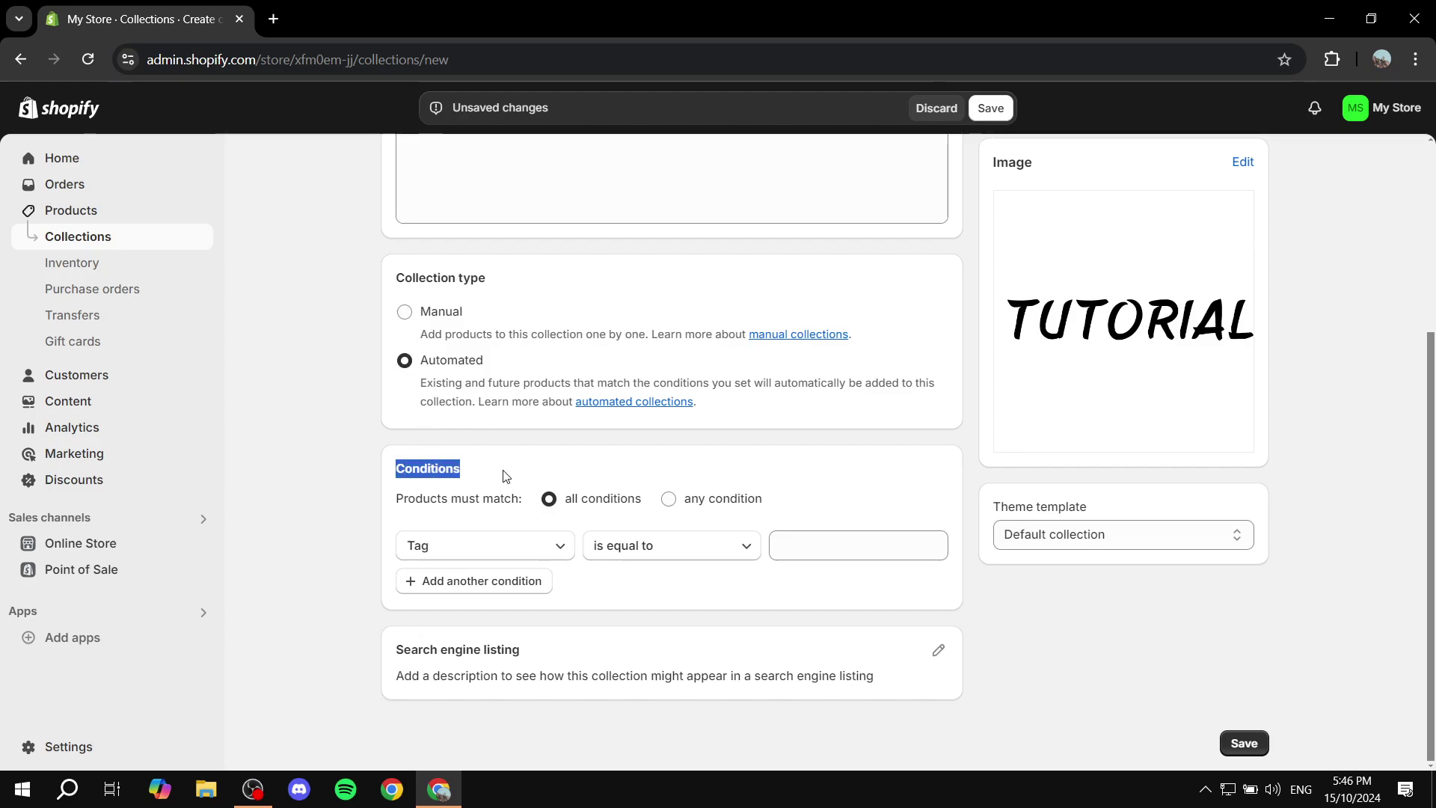
left_click(505, 476)
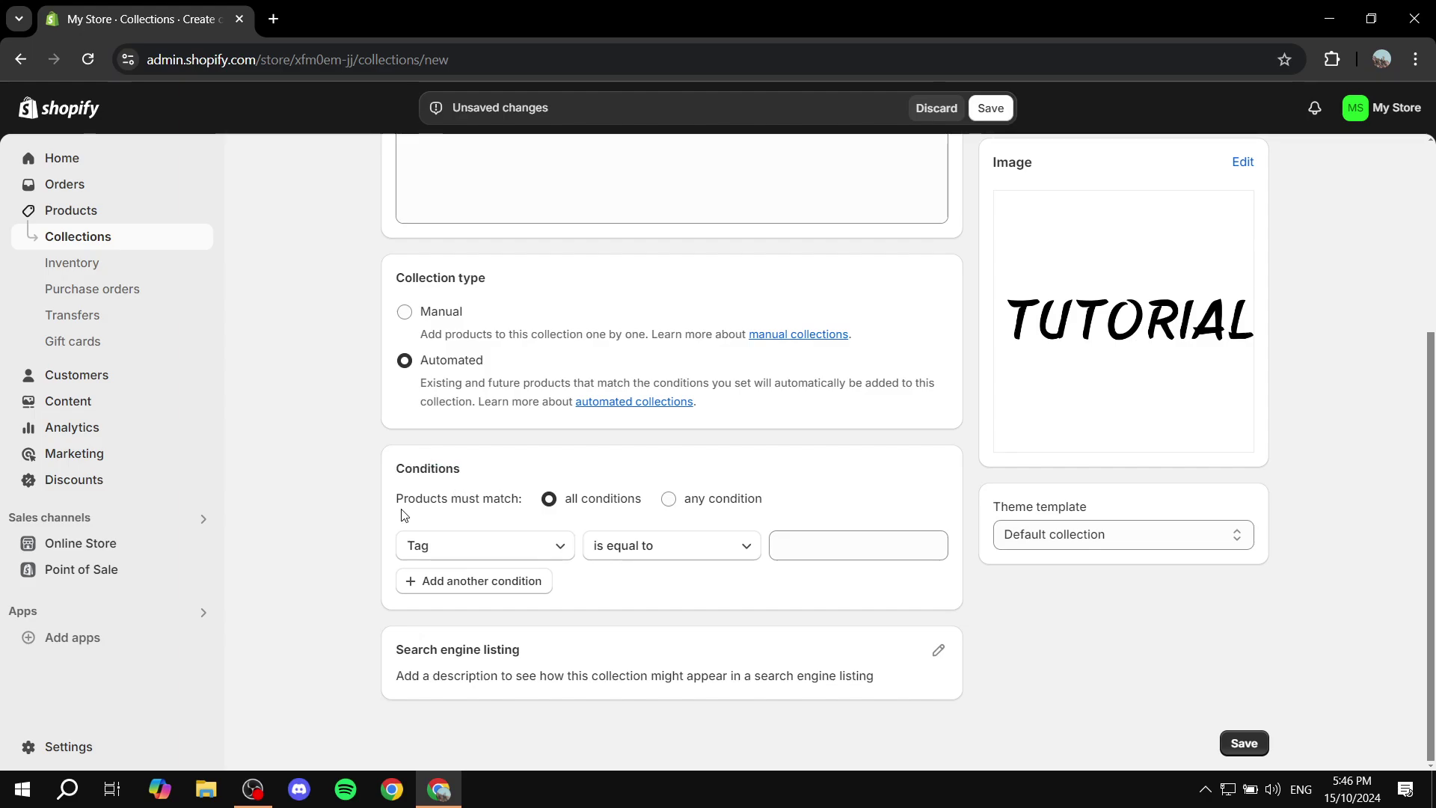
left_click_drag(397, 507, 495, 512)
left_click(510, 476)
left_click(450, 552)
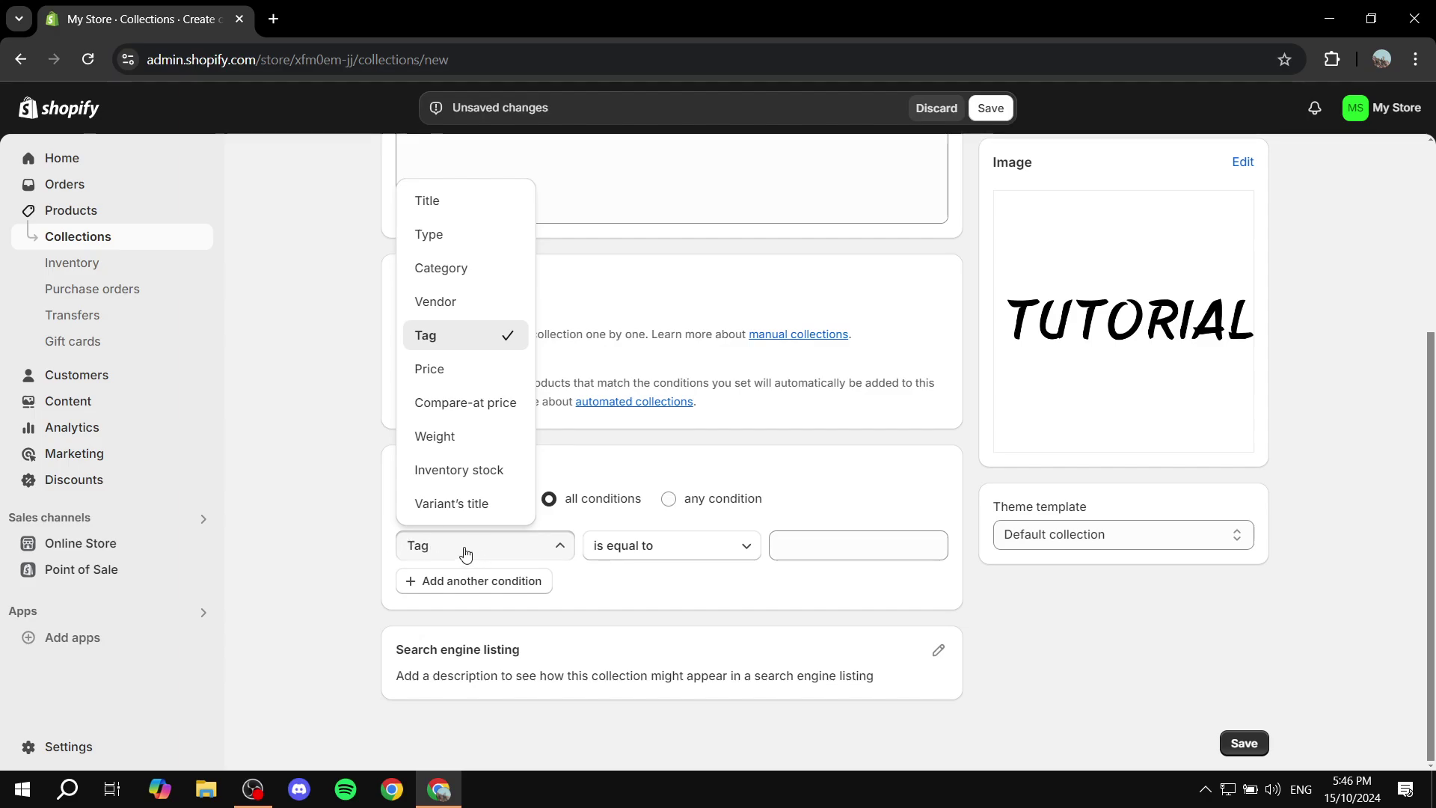
Set the collection condition to Tag is equal to New
left_click(452, 558)
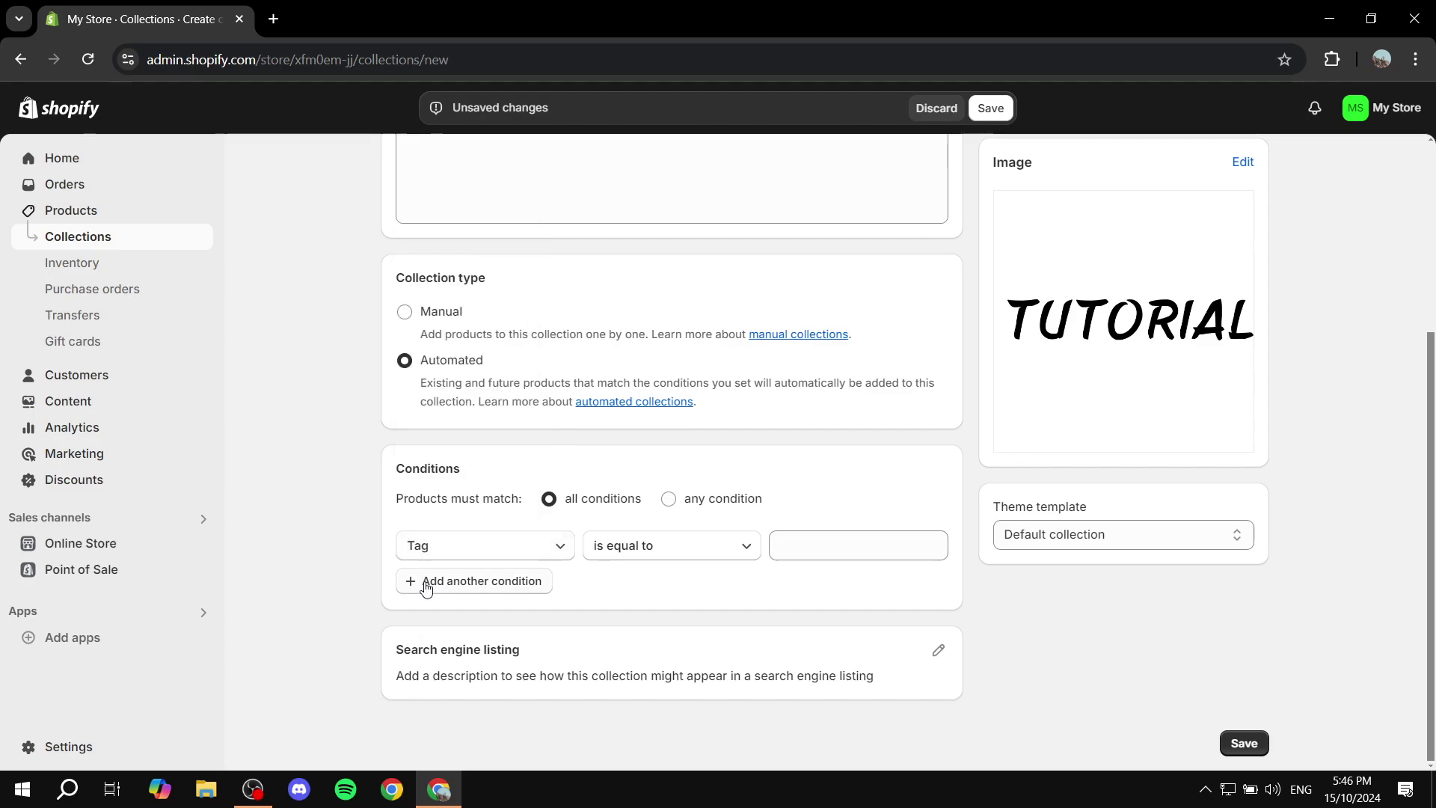
left_click(651, 555)
left_click(632, 588)
left_click(849, 539)
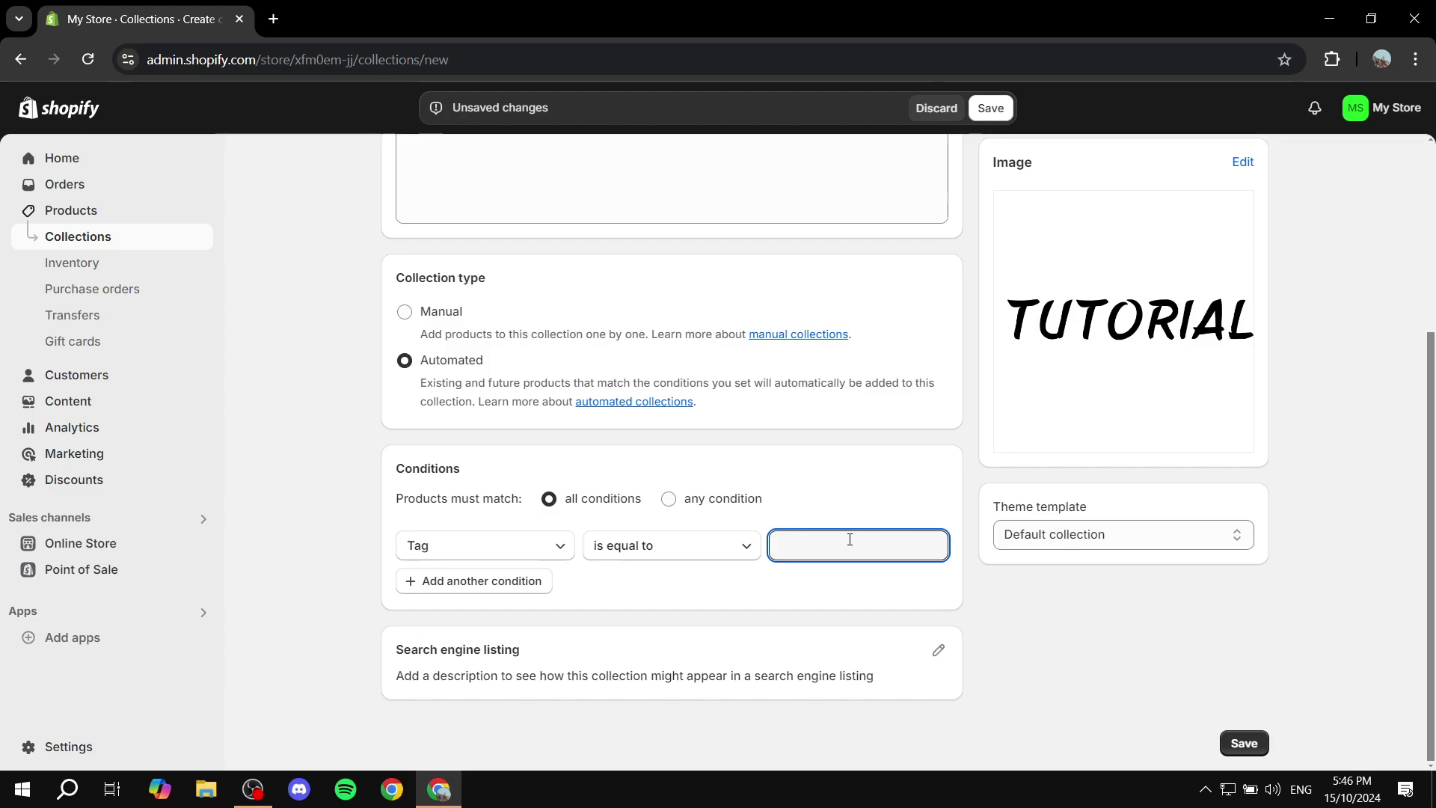
type("New")
left_click(830, 578)
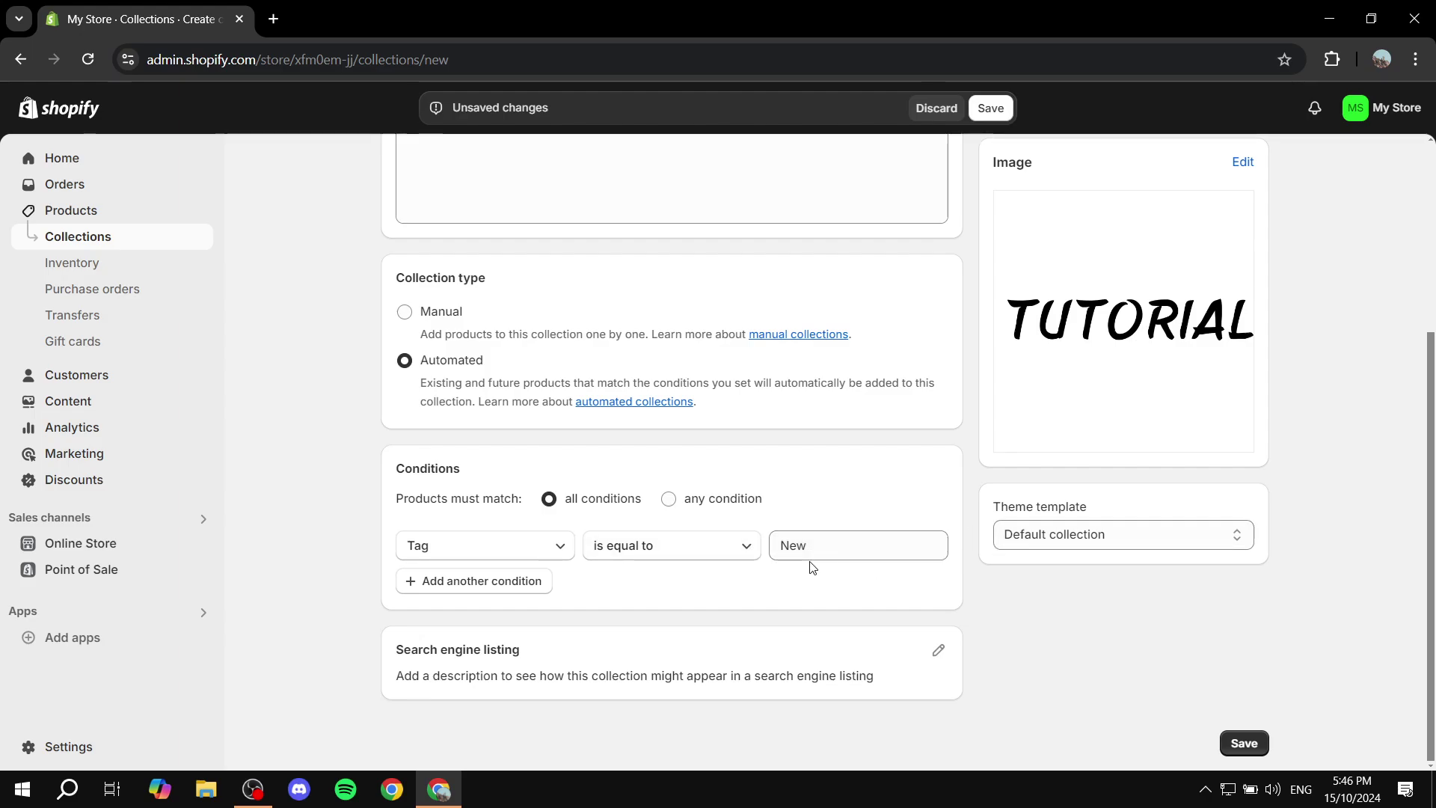
scroll(810, 567, "up", 2)
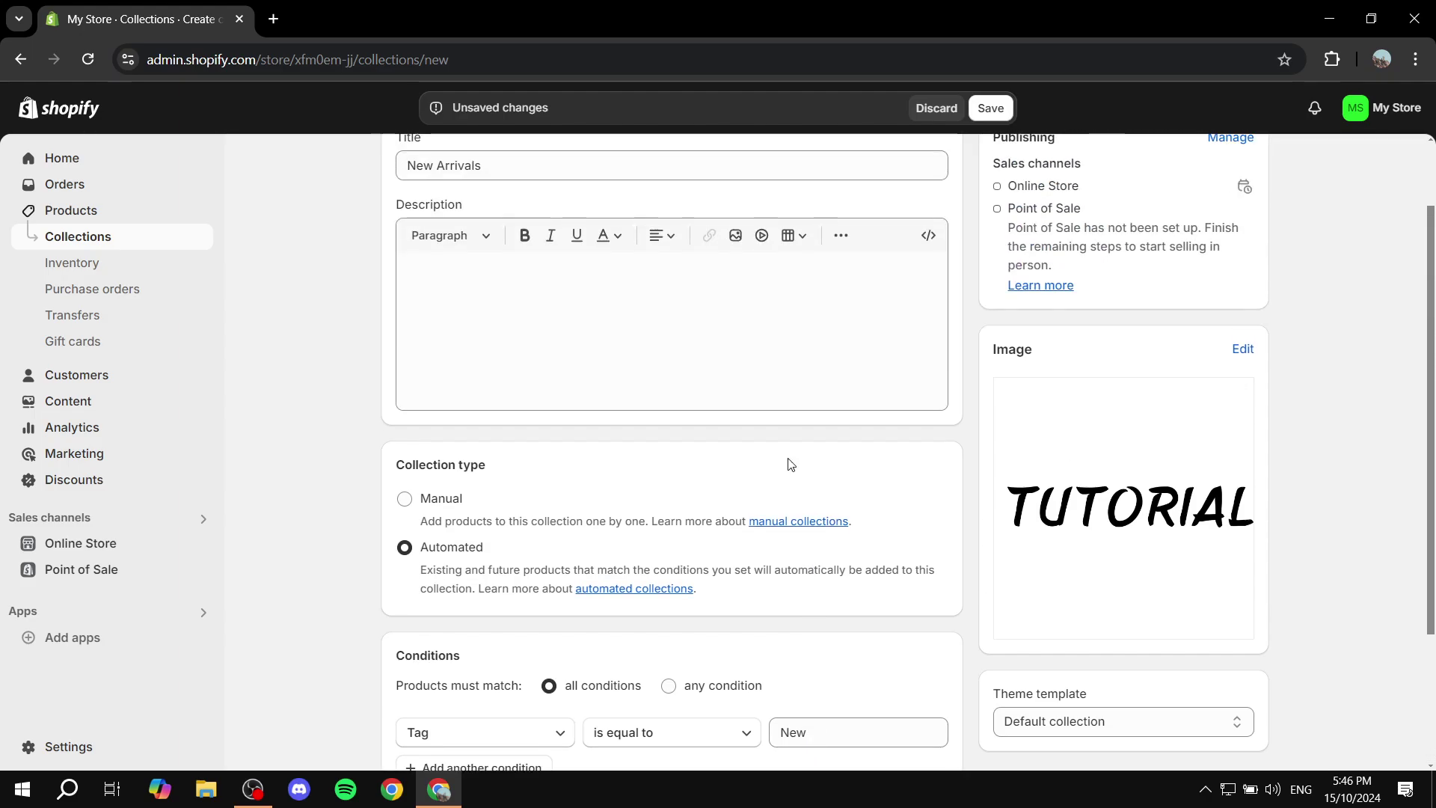
Save the New Arrivals collection and return to the Products list
left_click(991, 109)
scroll(999, 336, "down", 3)
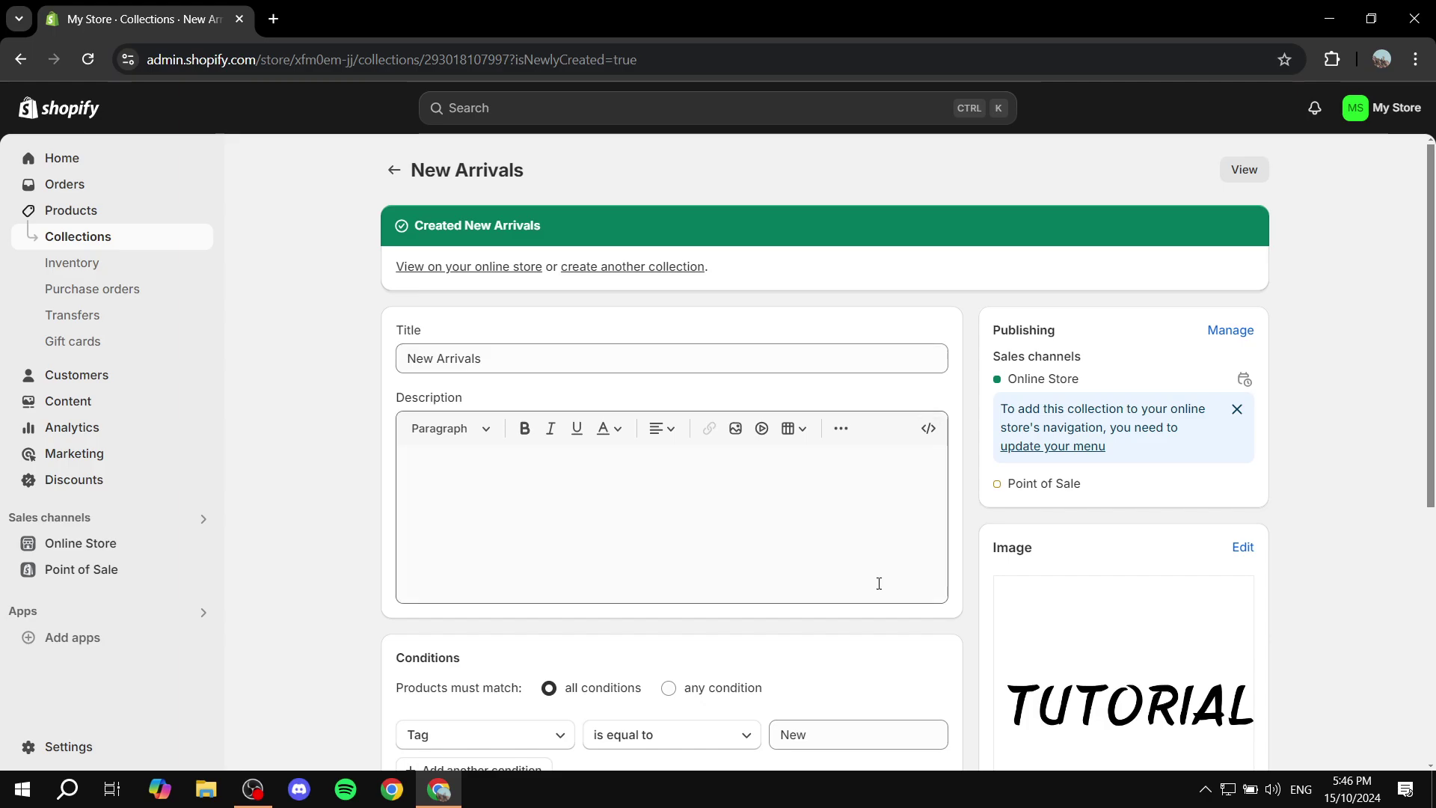
double_click(420, 359)
left_click_drag(457, 362, 551, 362)
left_click(333, 397)
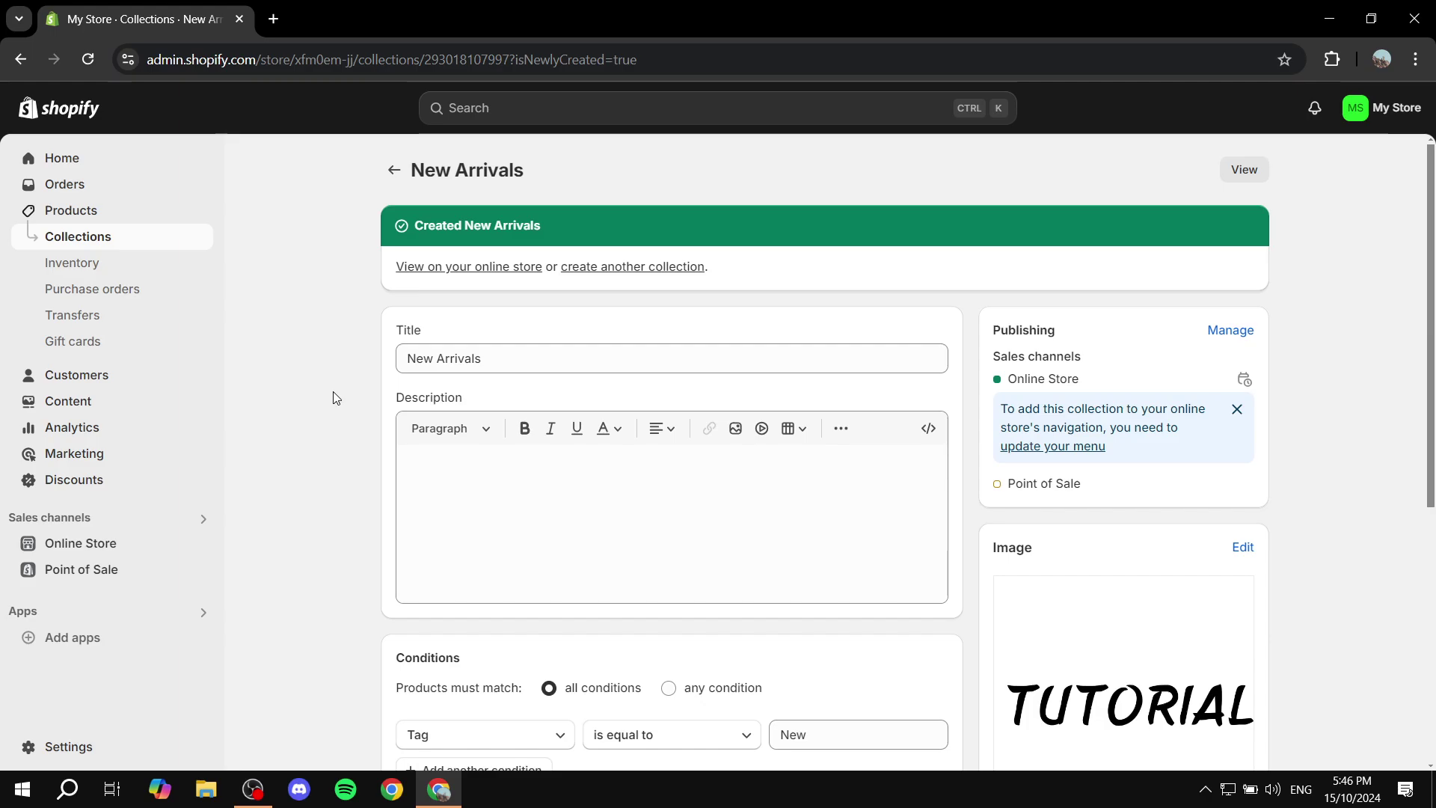
left_click(68, 212)
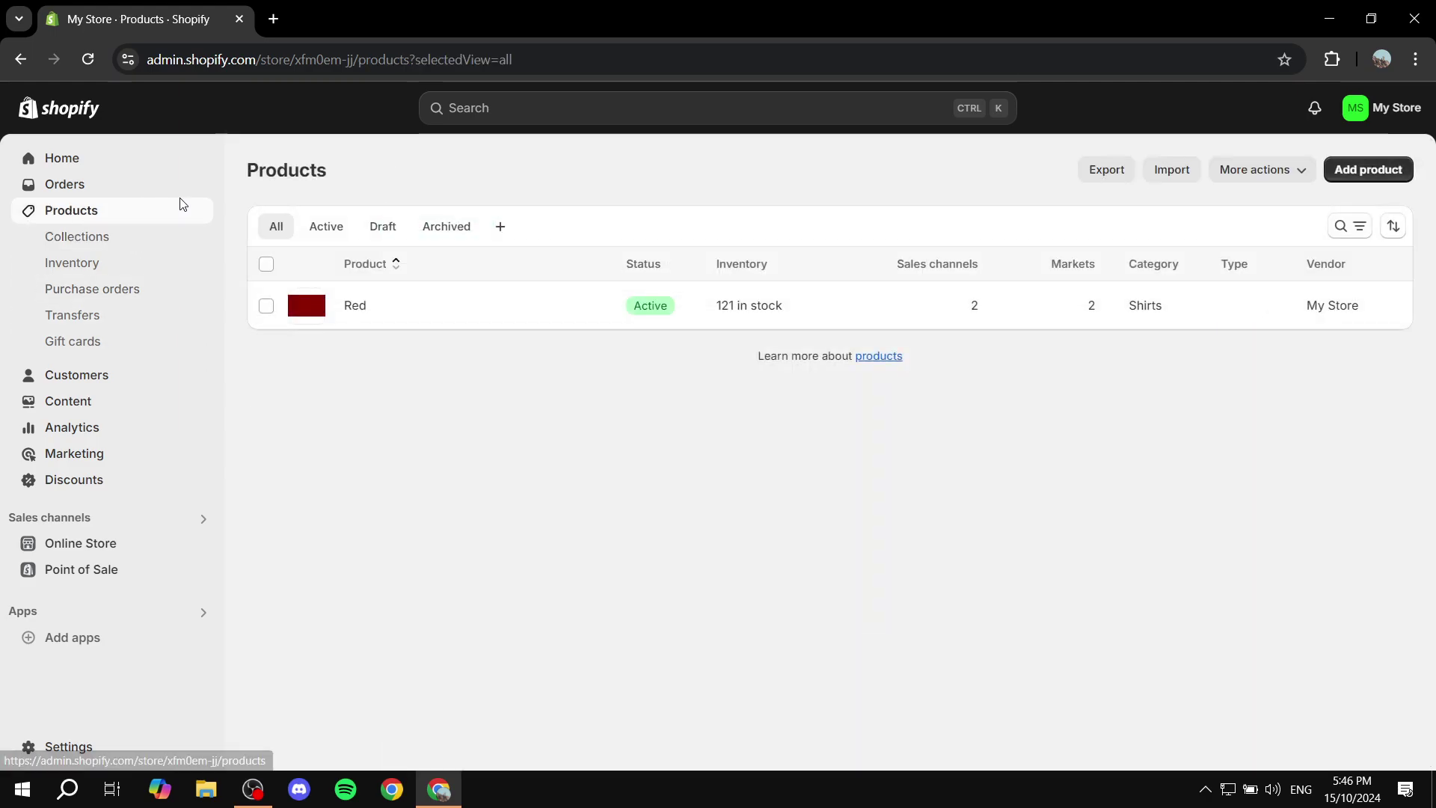
Create a new product titled 'Purple' with Colors.jpg as its image
left_click(1392, 171)
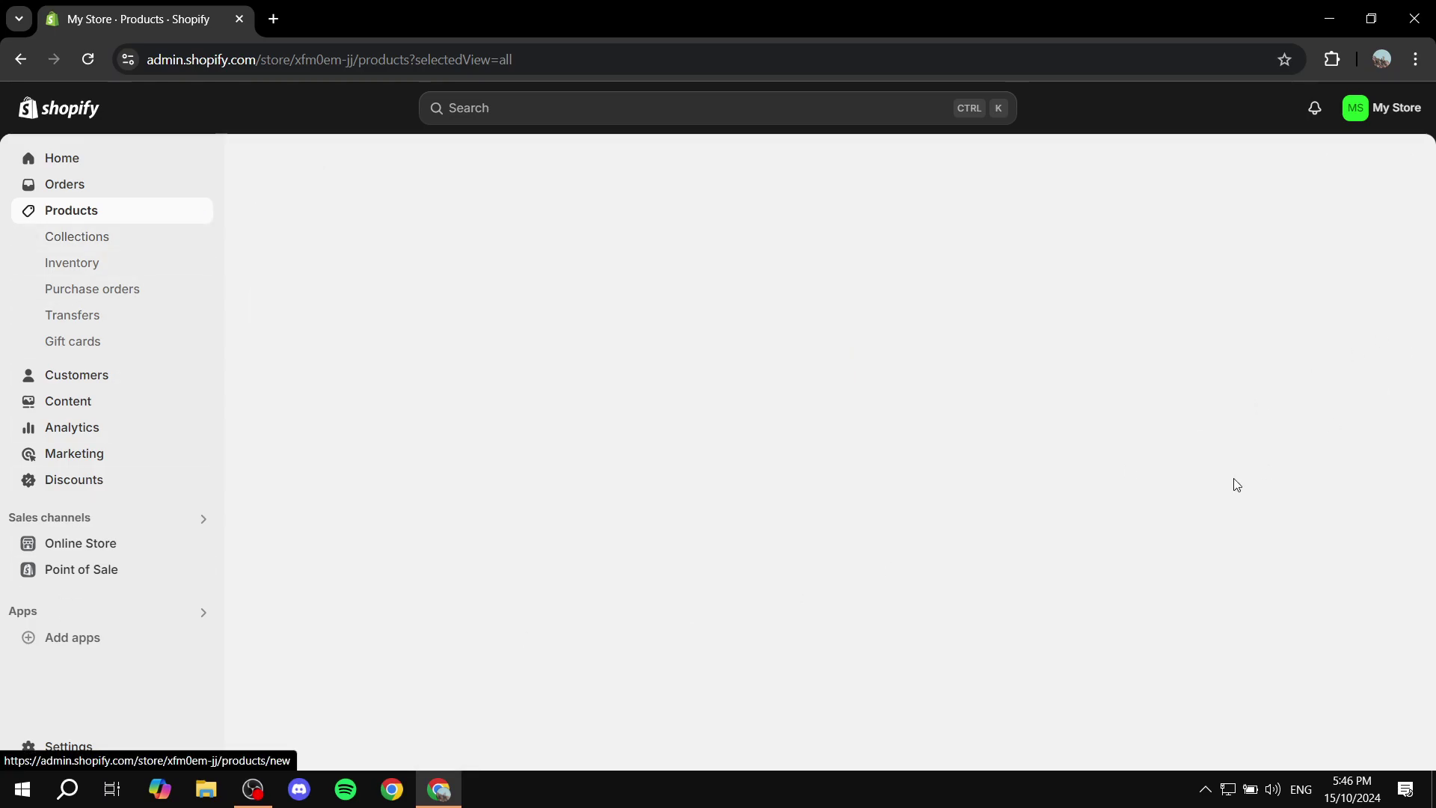
left_click(507, 247)
type("Purple")
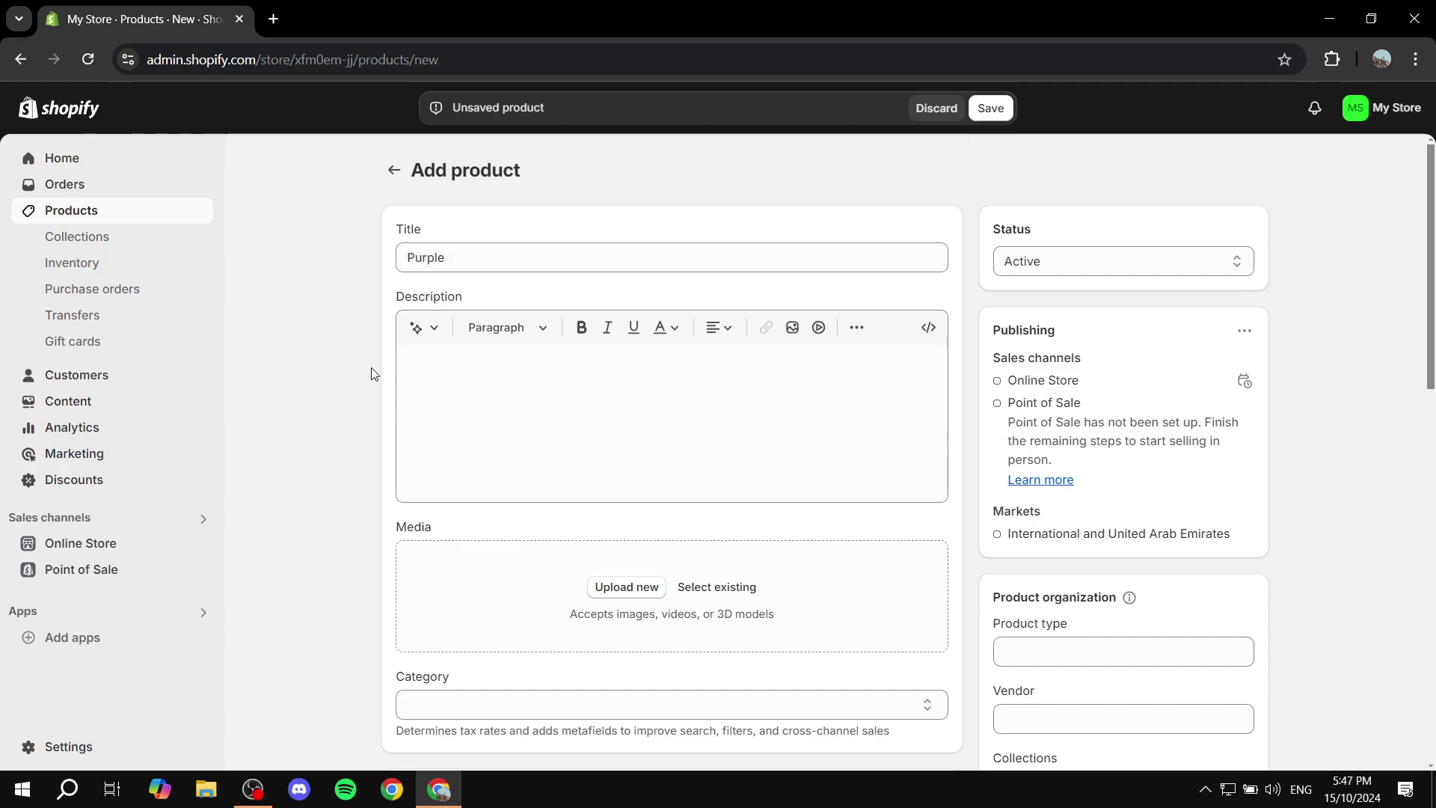
left_click(627, 586)
double_click(541, 169)
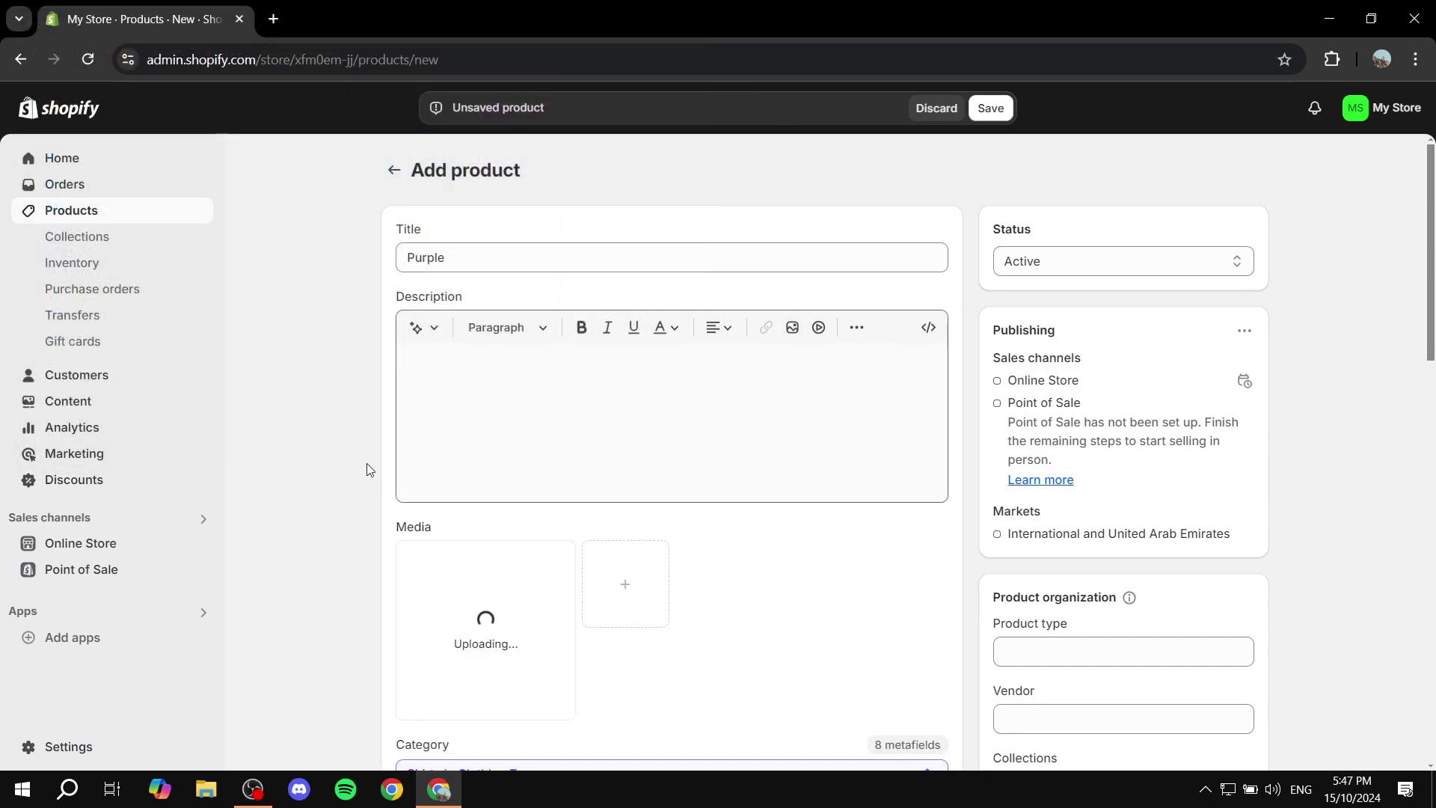
Give the Purple product a price of 1241 and a stock quantity of 14
scroll(471, 464, "down", 5)
left_click(464, 545)
type("1241")
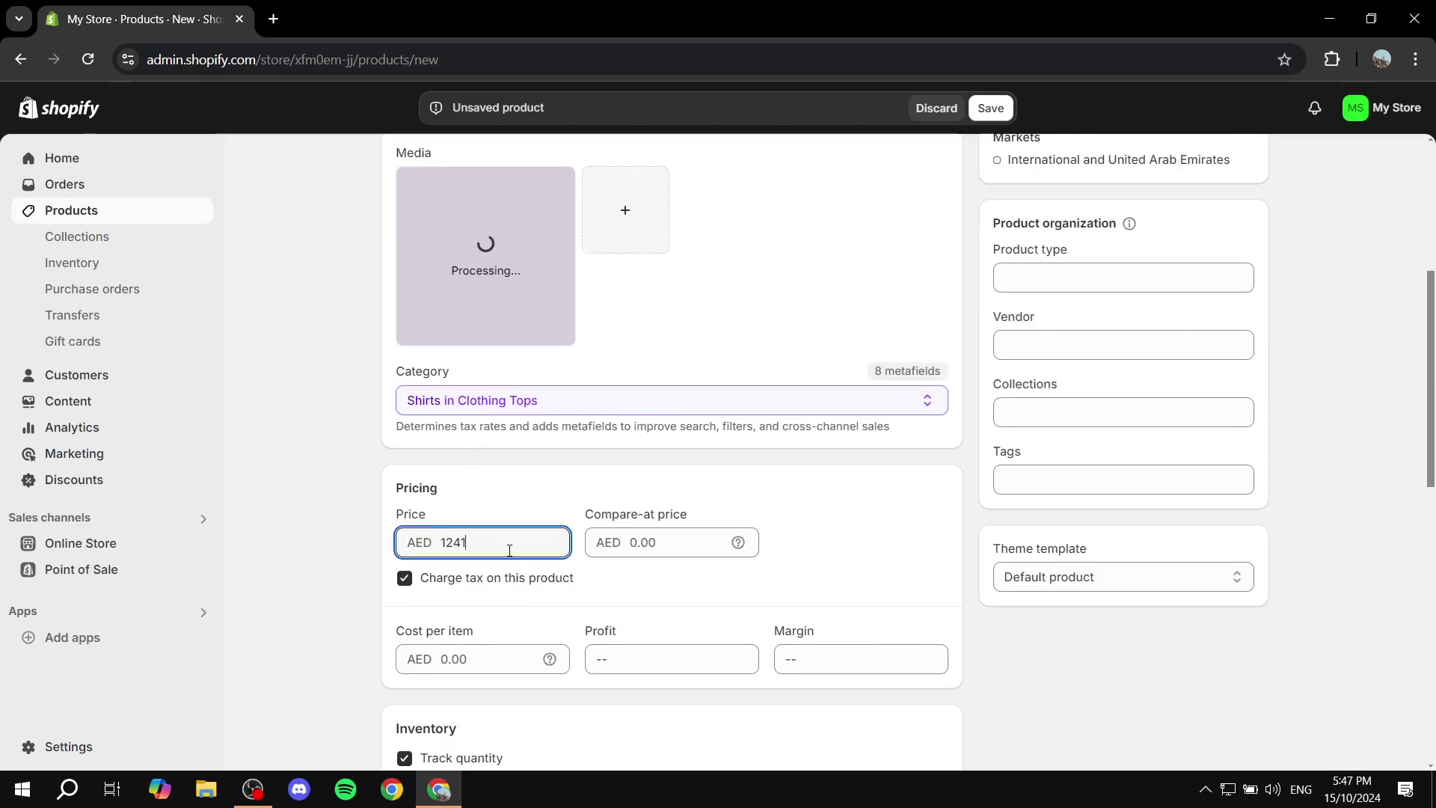
scroll(493, 545, "down", 4)
left_click(874, 565)
type("1,241.00")
left_click(1034, 509)
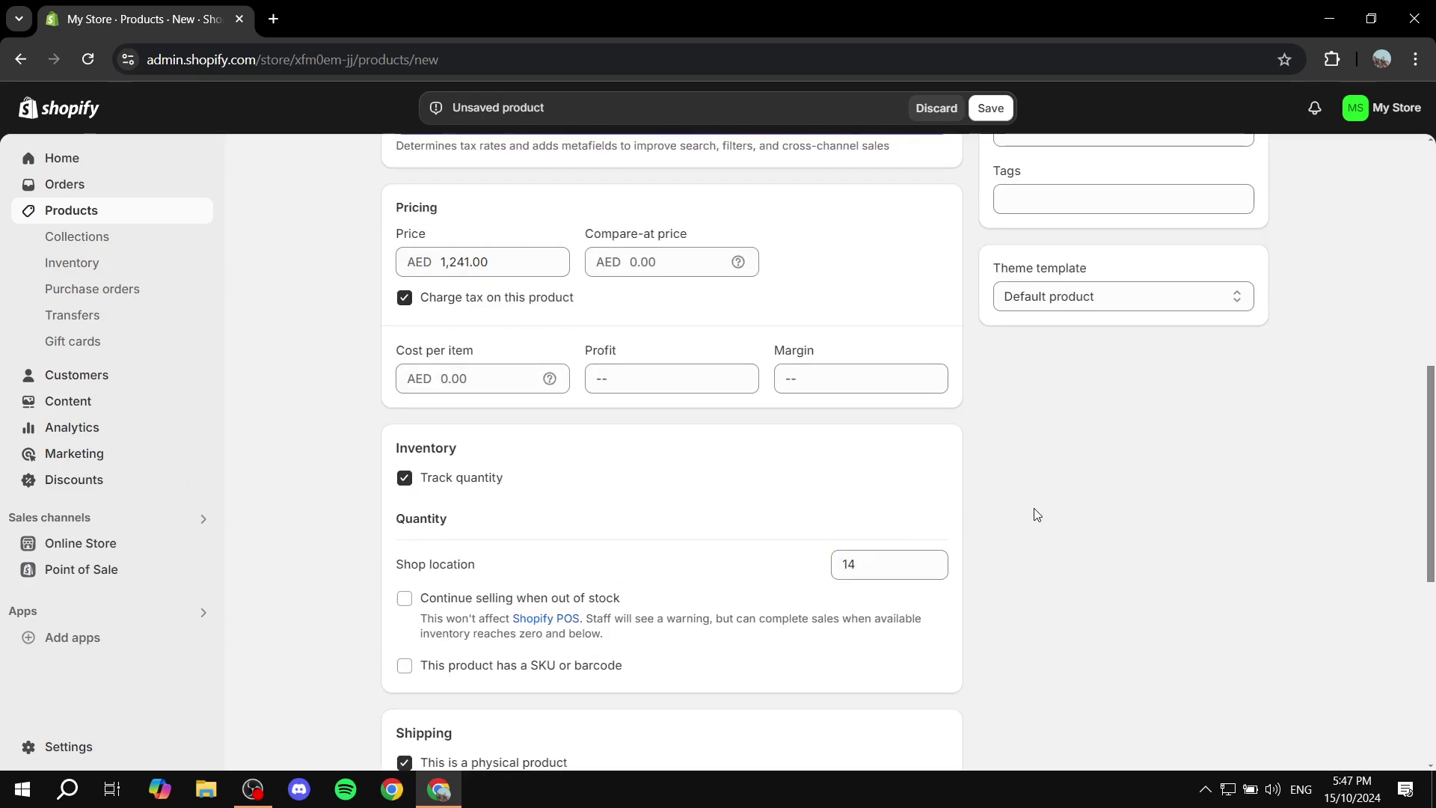
scroll(872, 430, "up", 4)
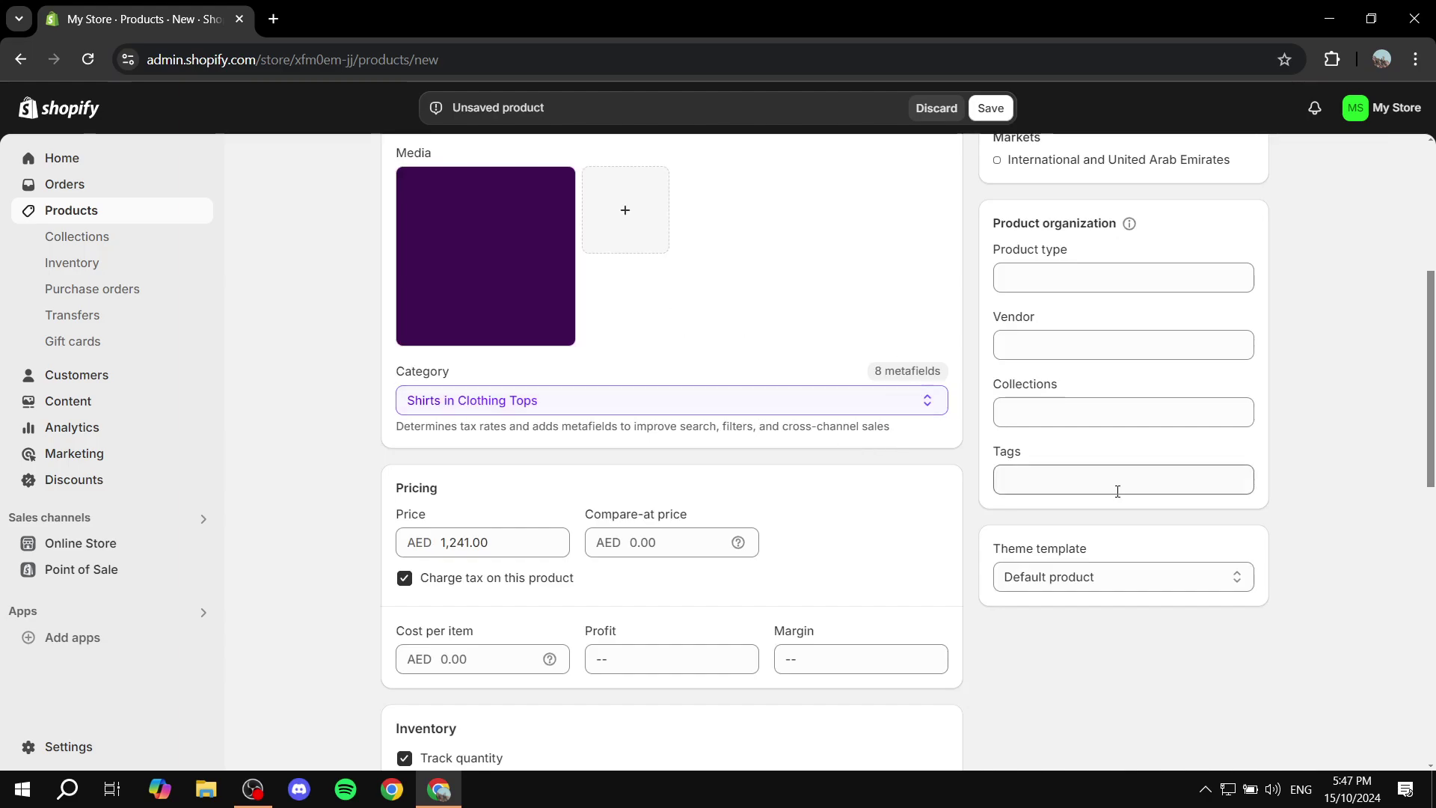
Add the tag New to the Purple product and save it
left_click_drag(989, 452, 1039, 457)
left_click(1039, 456)
left_click_drag(992, 453, 1010, 456)
left_click(1040, 475)
type("New")
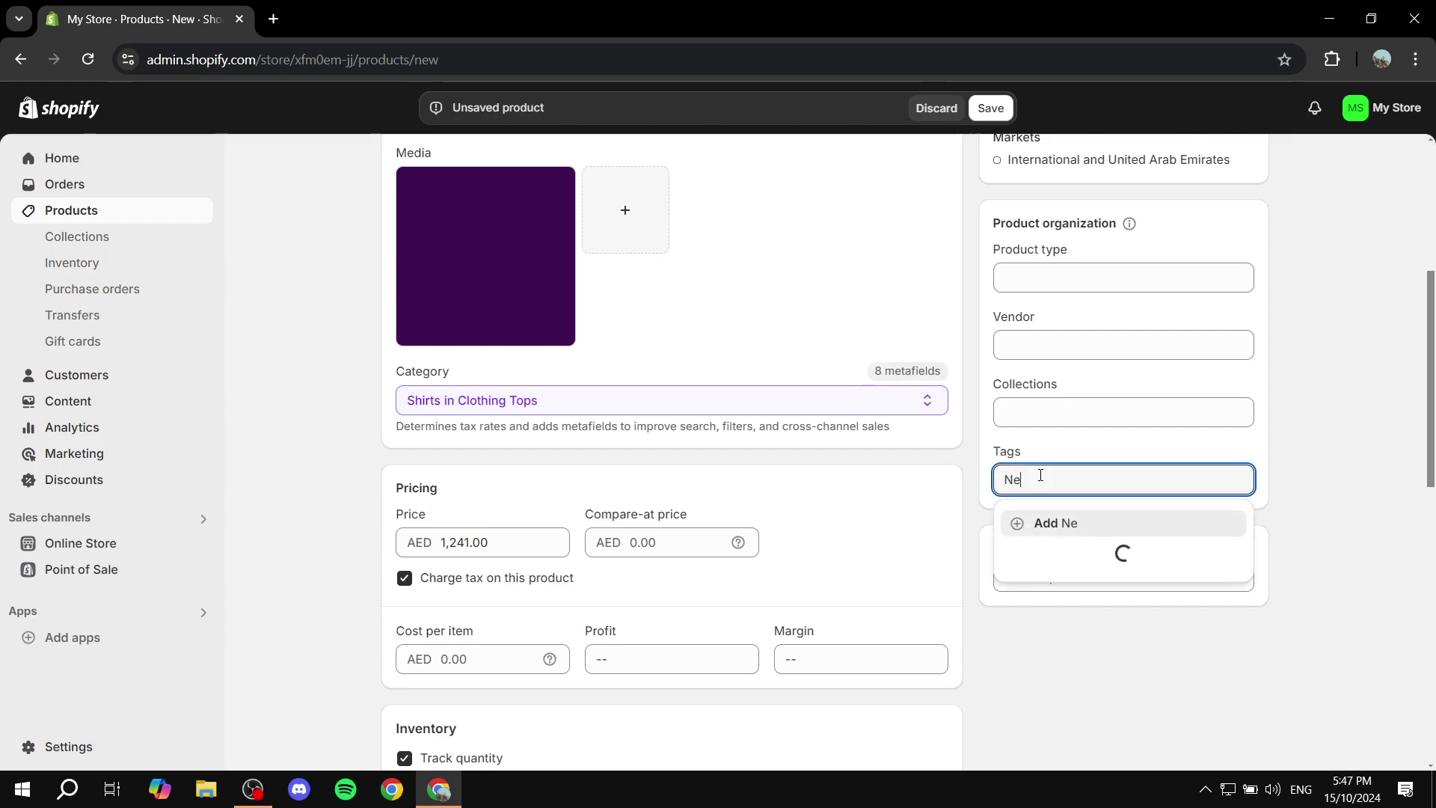
left_click(1067, 517)
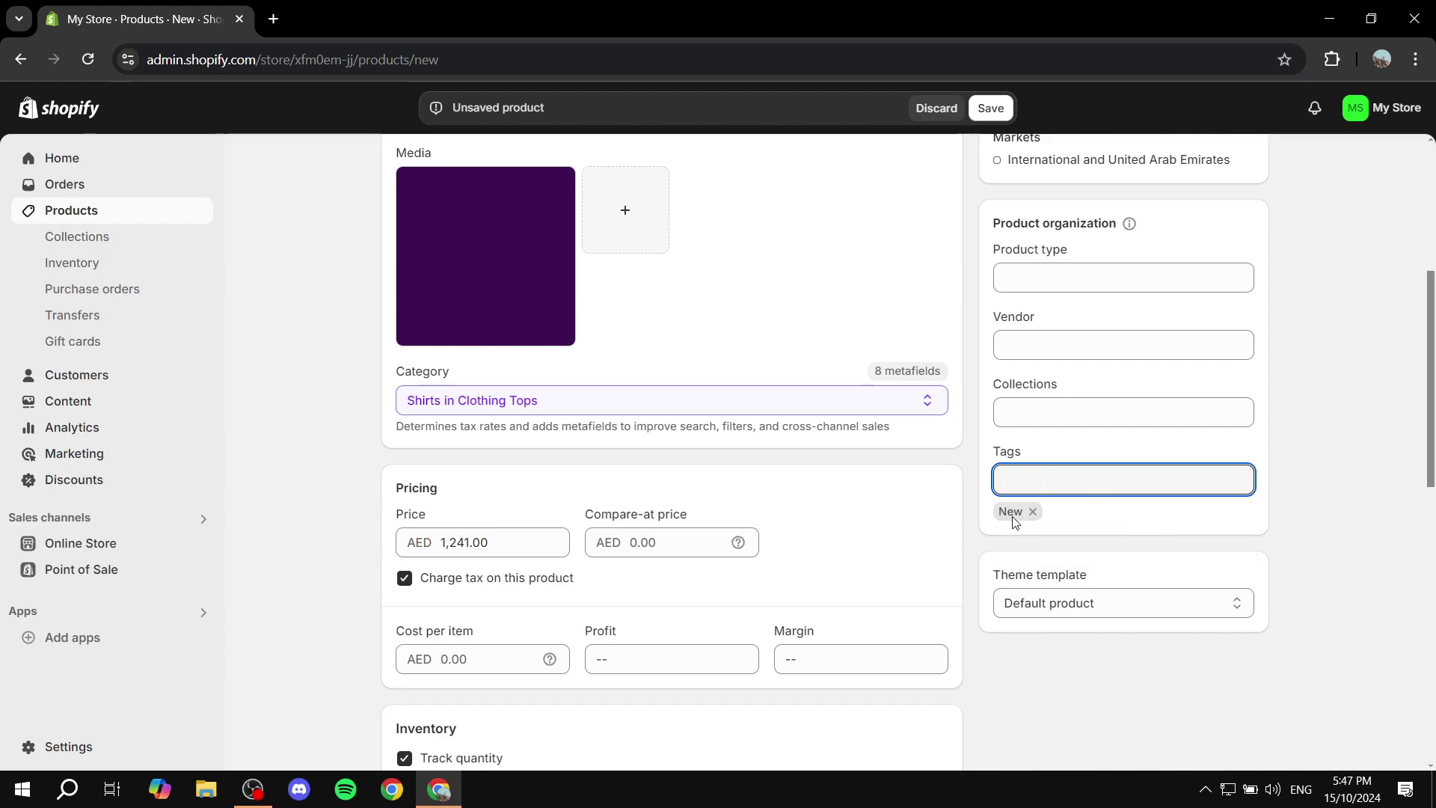
scroll(1018, 523, "up", 4)
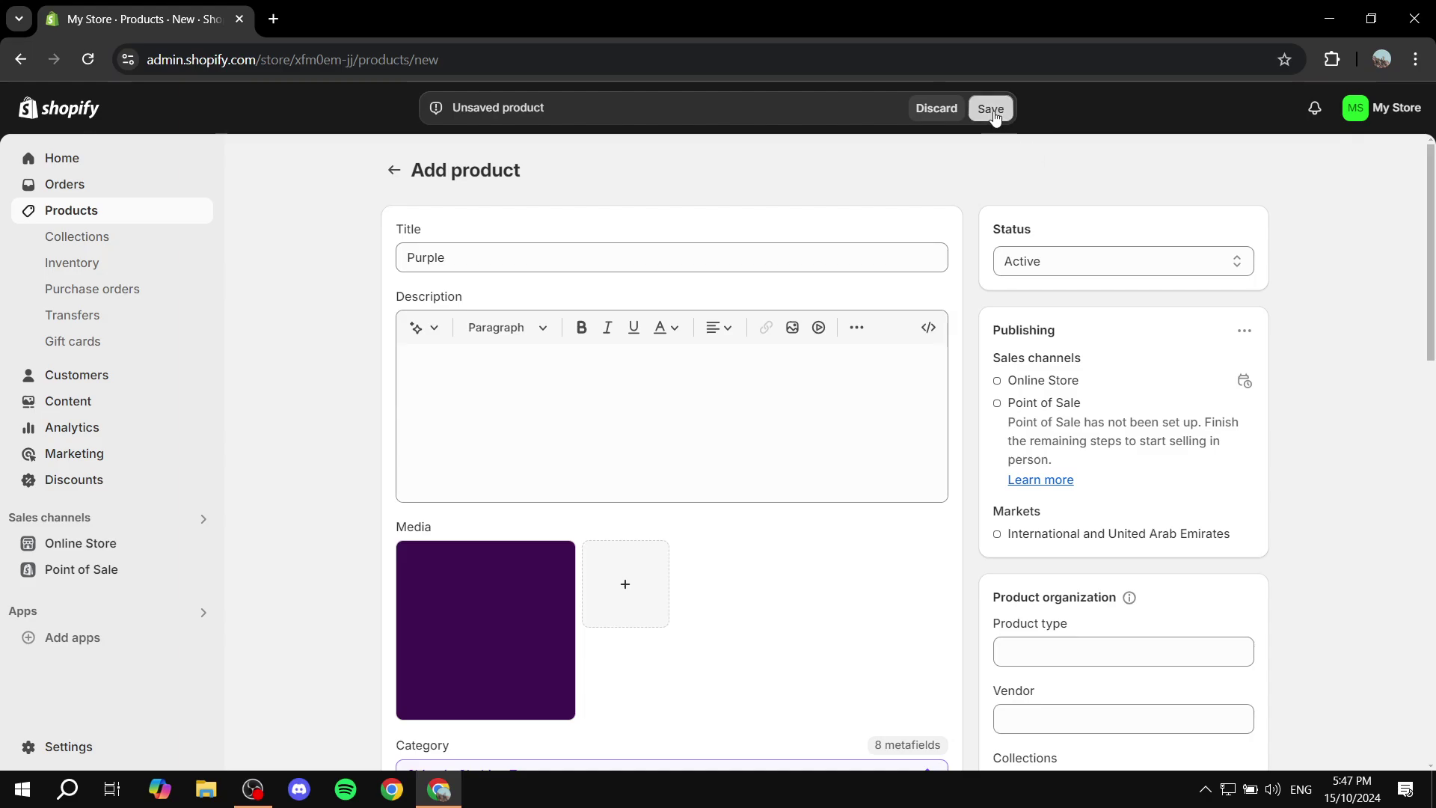
left_click(991, 108)
scroll(1372, 263, "down", 4)
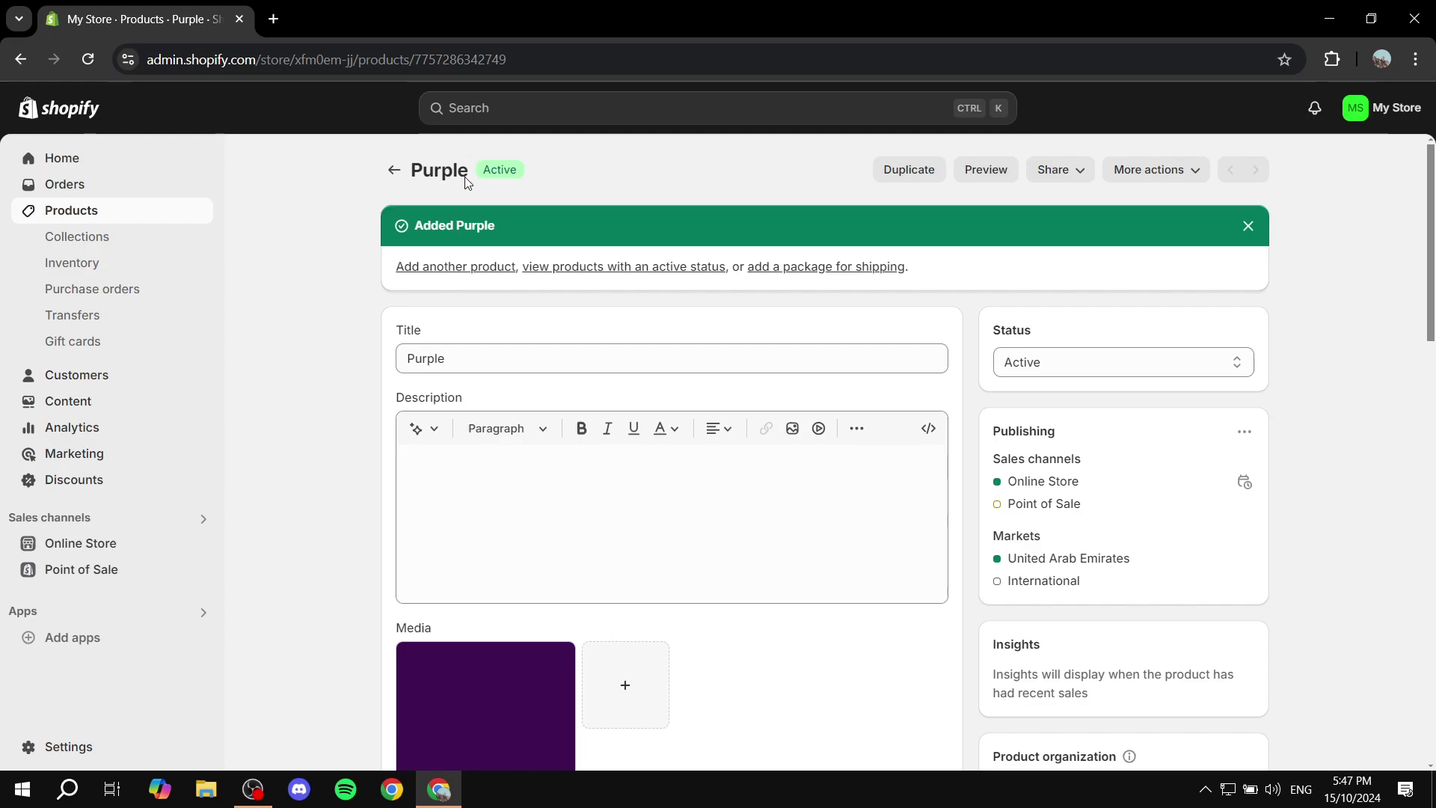
Reload the New Arrivals collection to confirm Purple is listed, then go to Online Store themes
left_click(387, 172)
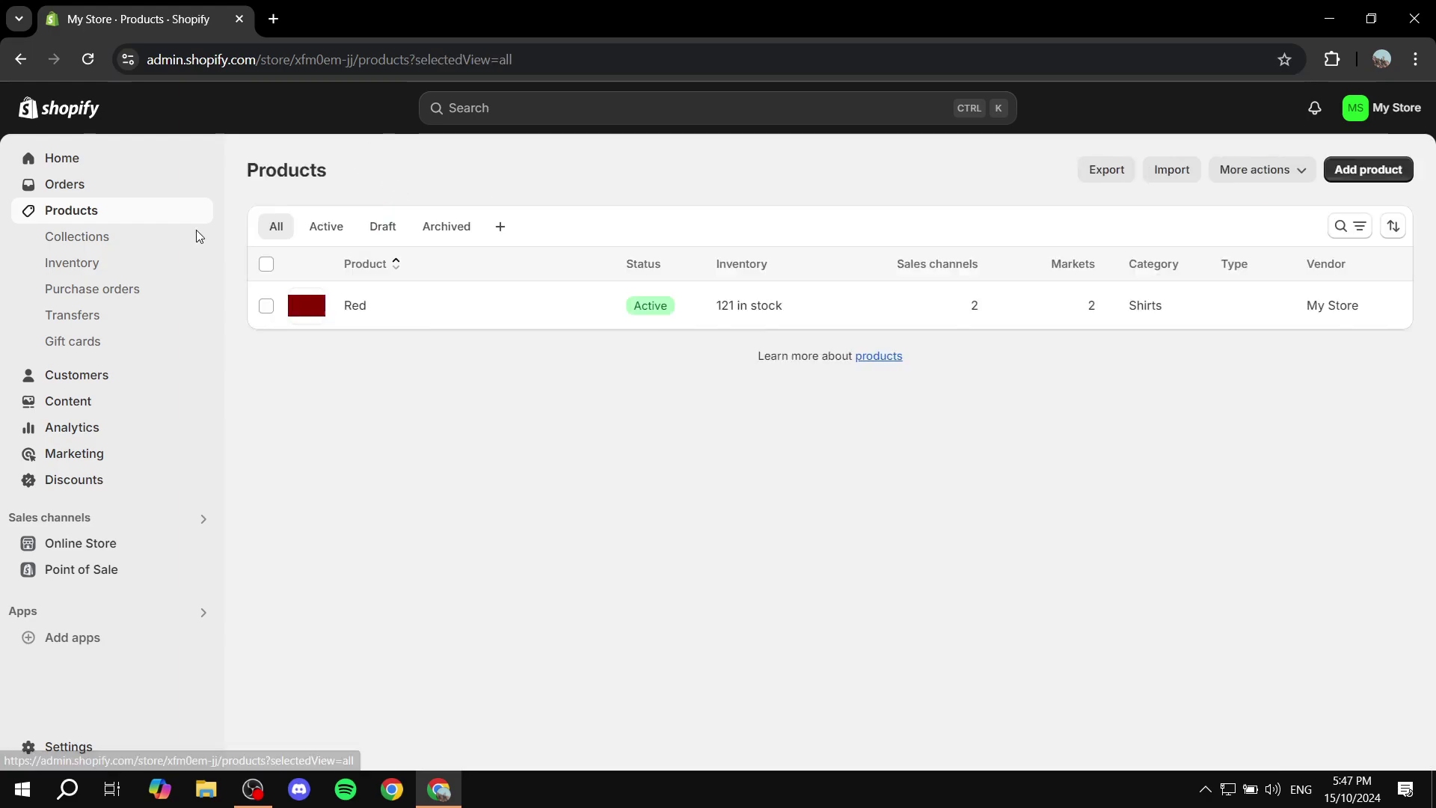
left_click(88, 236)
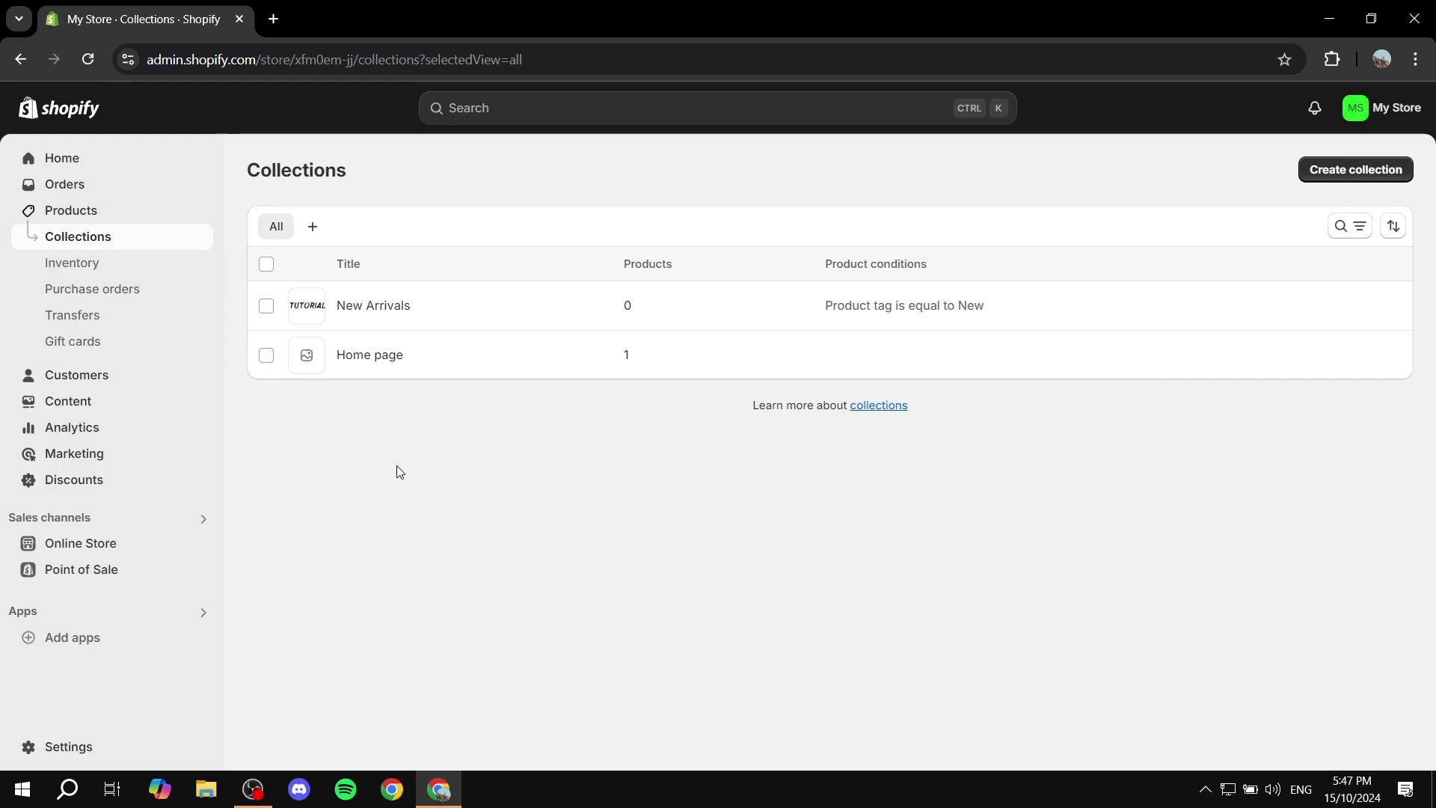
left_click(375, 306)
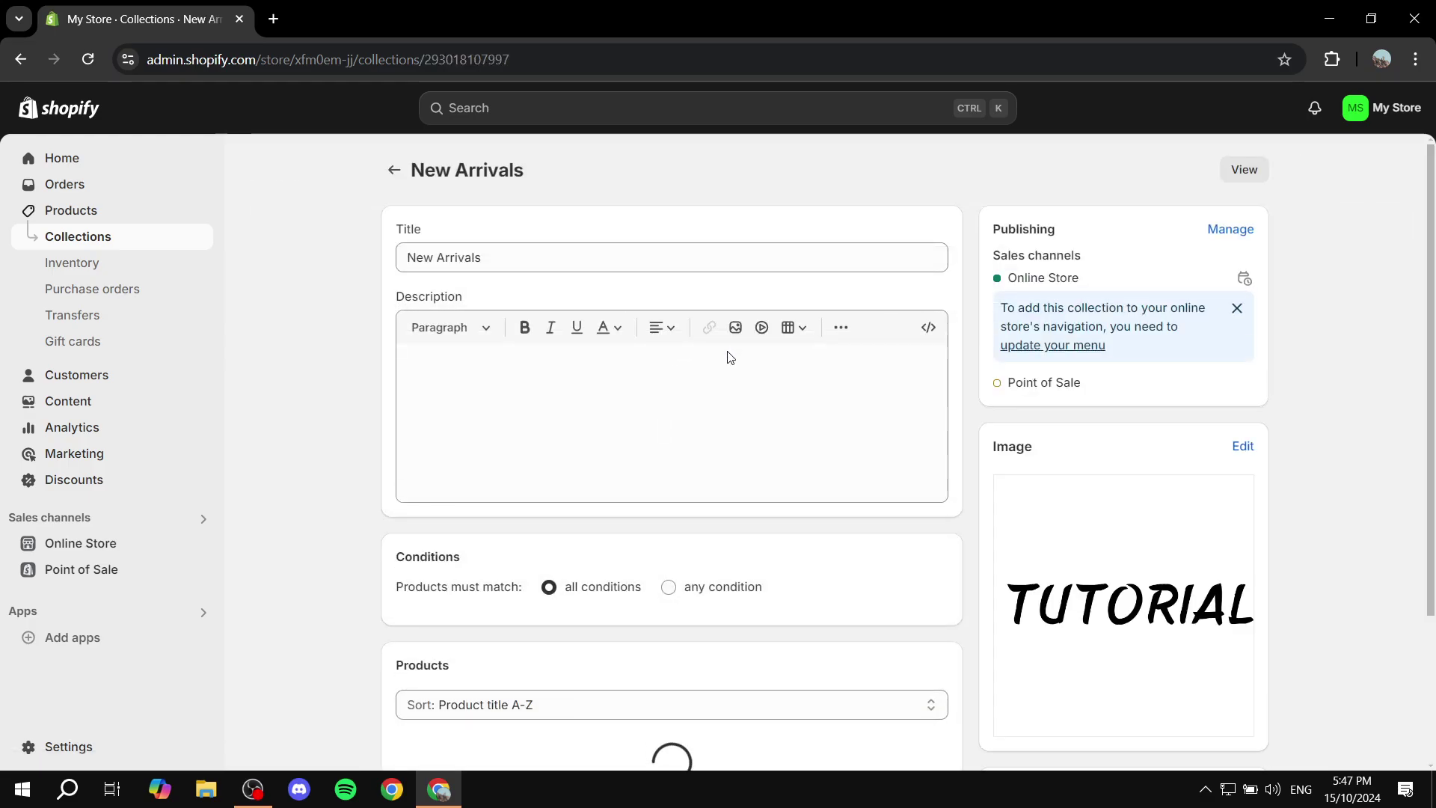
scroll(673, 359, "down", 3)
scroll(684, 365, "down", 1)
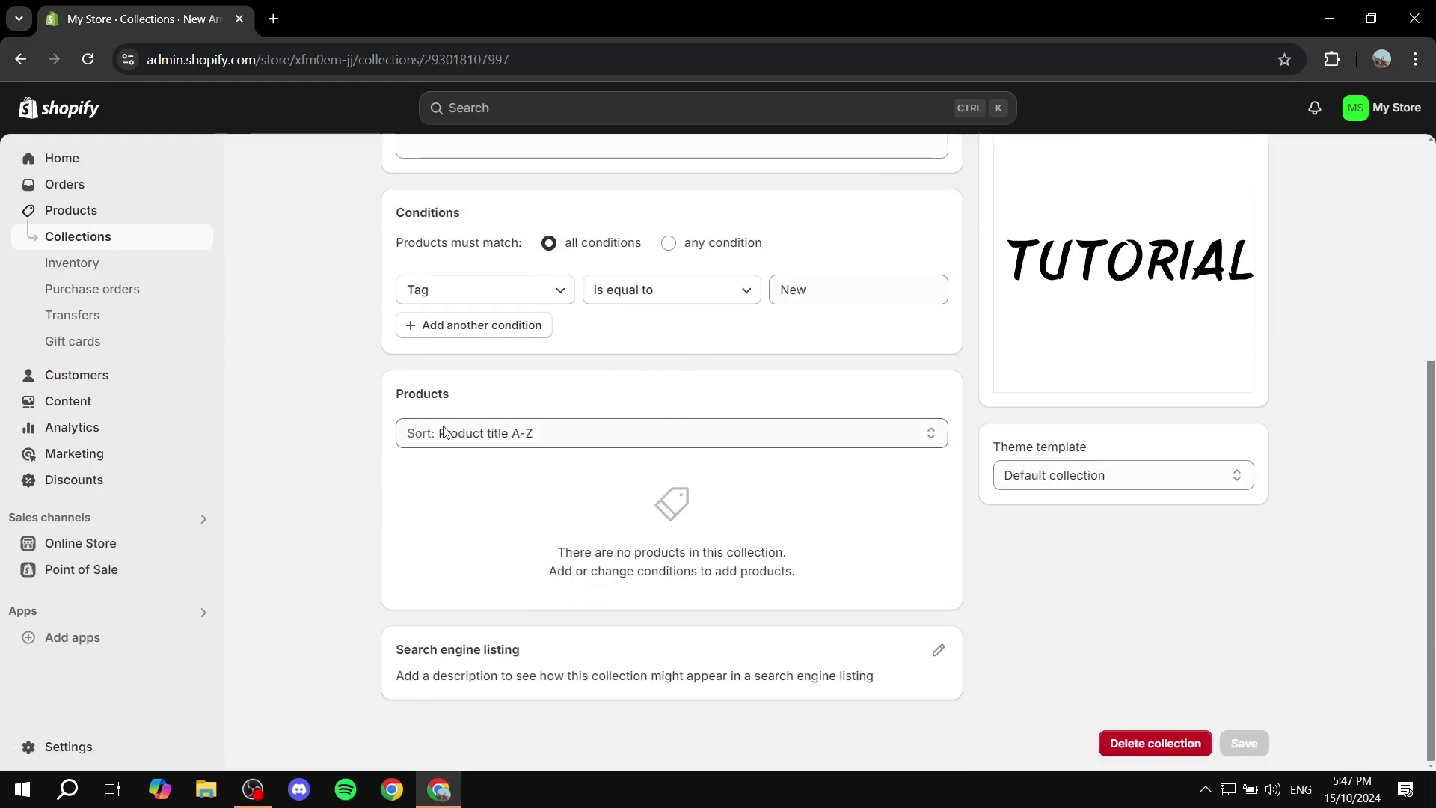
left_click(96, 60)
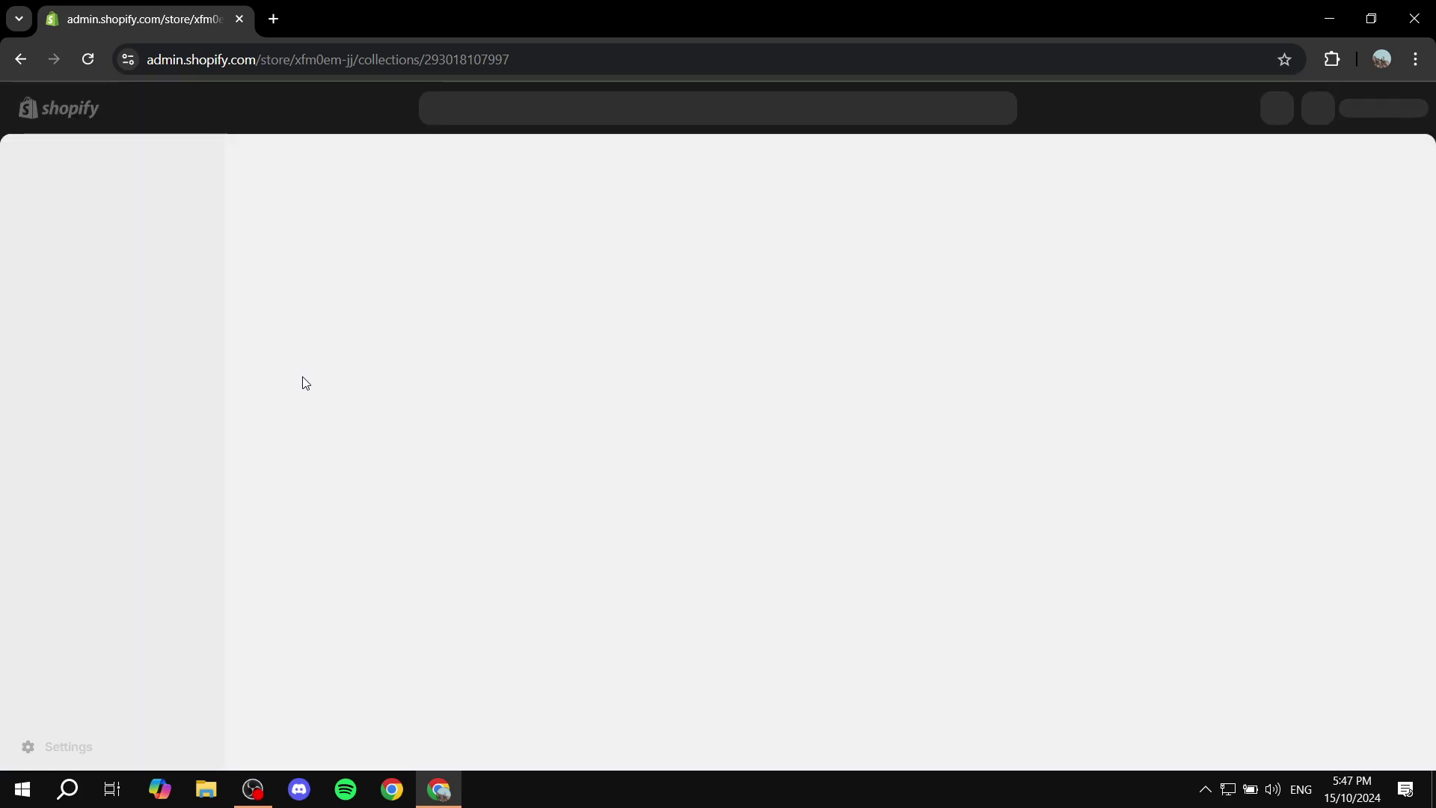
scroll(329, 382, "down", 5)
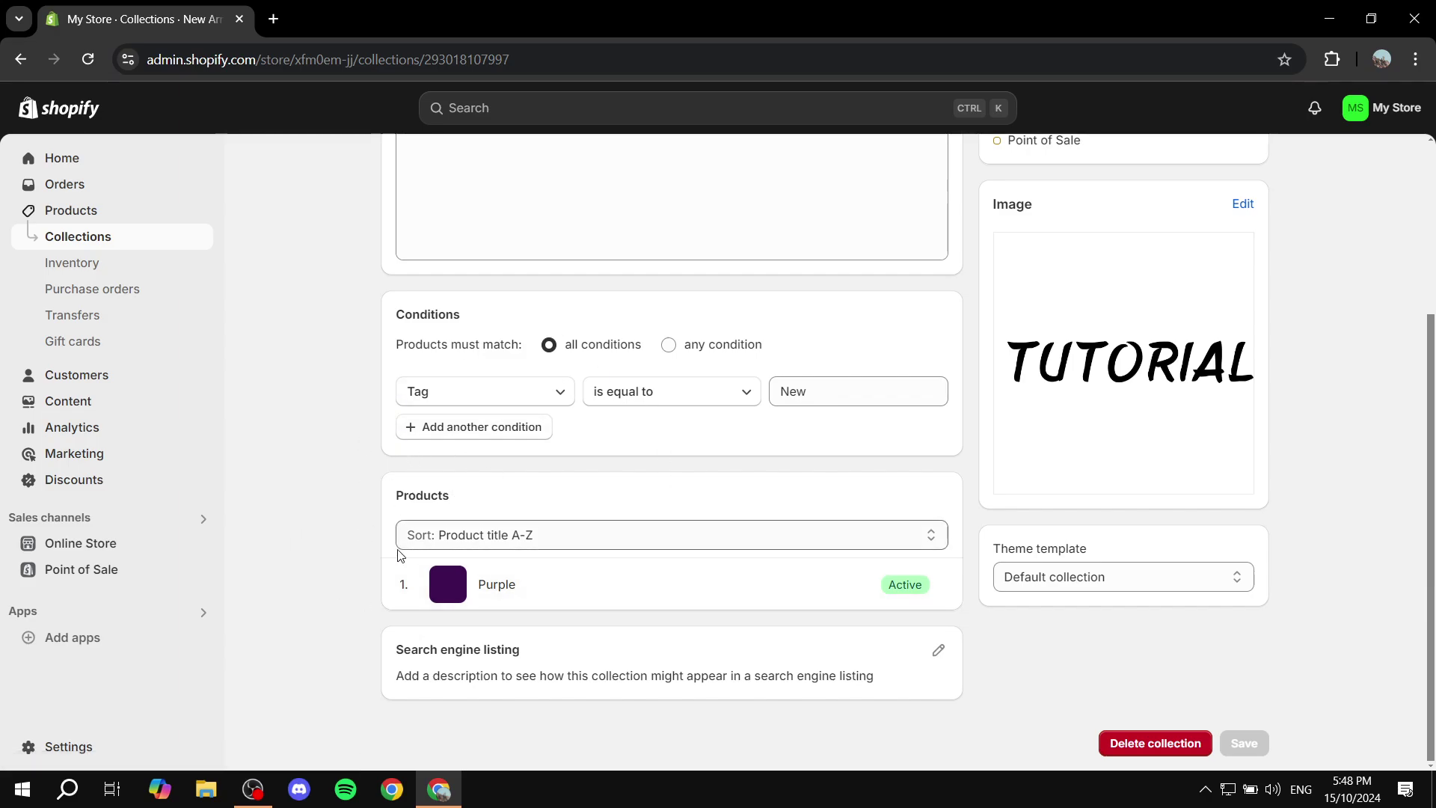
left_click(120, 556)
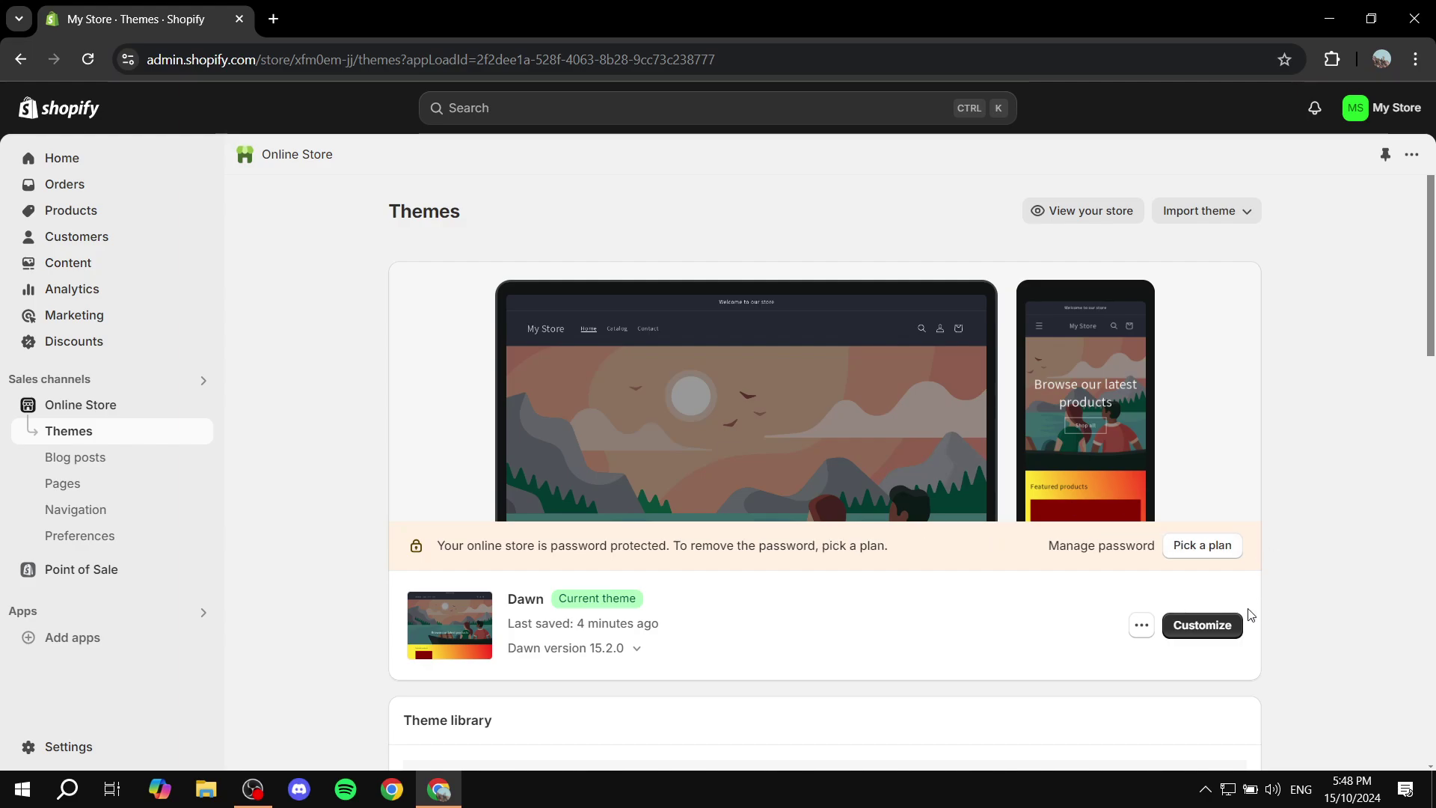
Open Dawn's home page editor, add a Featured collection section, then delete it
left_click(978, 573)
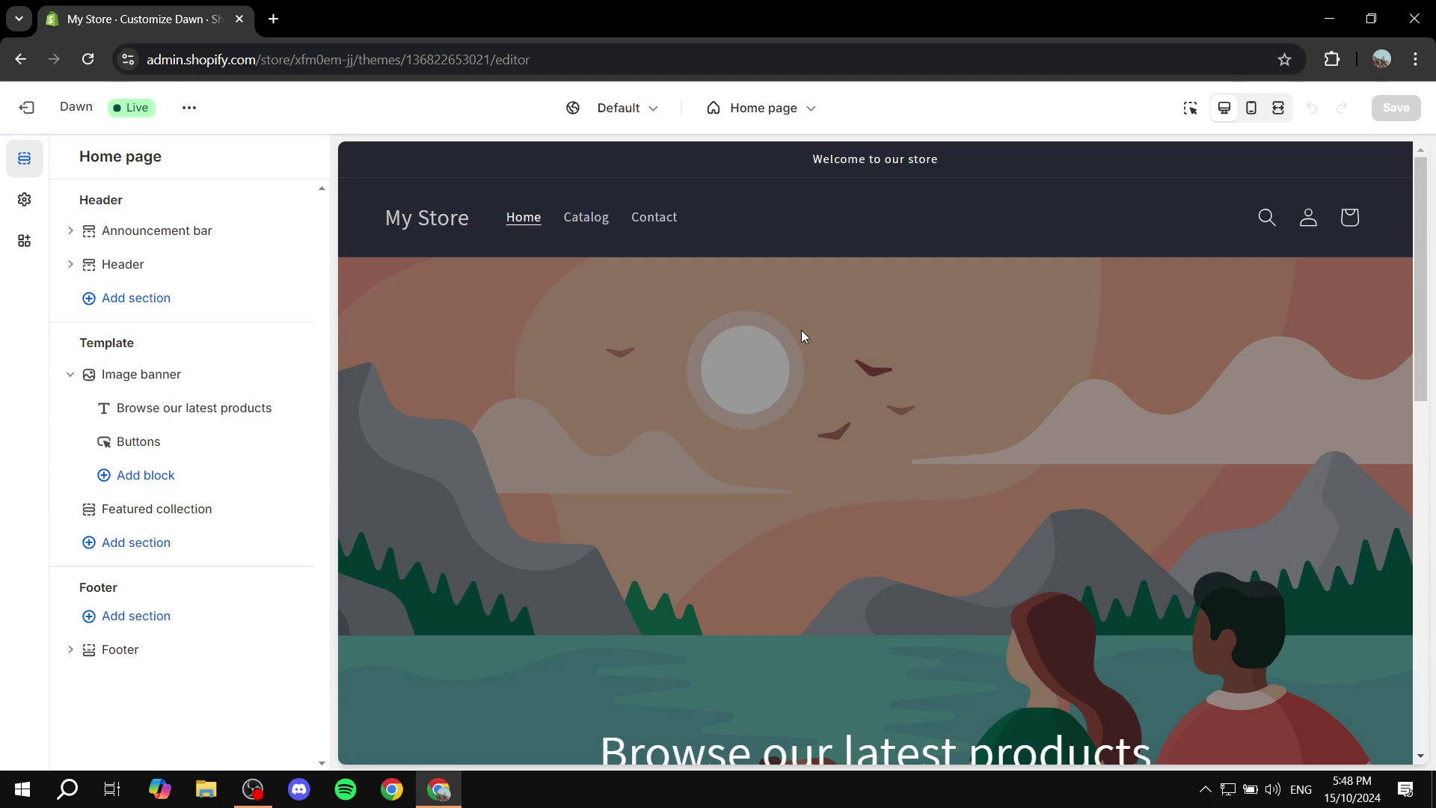
scroll(833, 326, "down", 5)
scroll(853, 313, "down", 3)
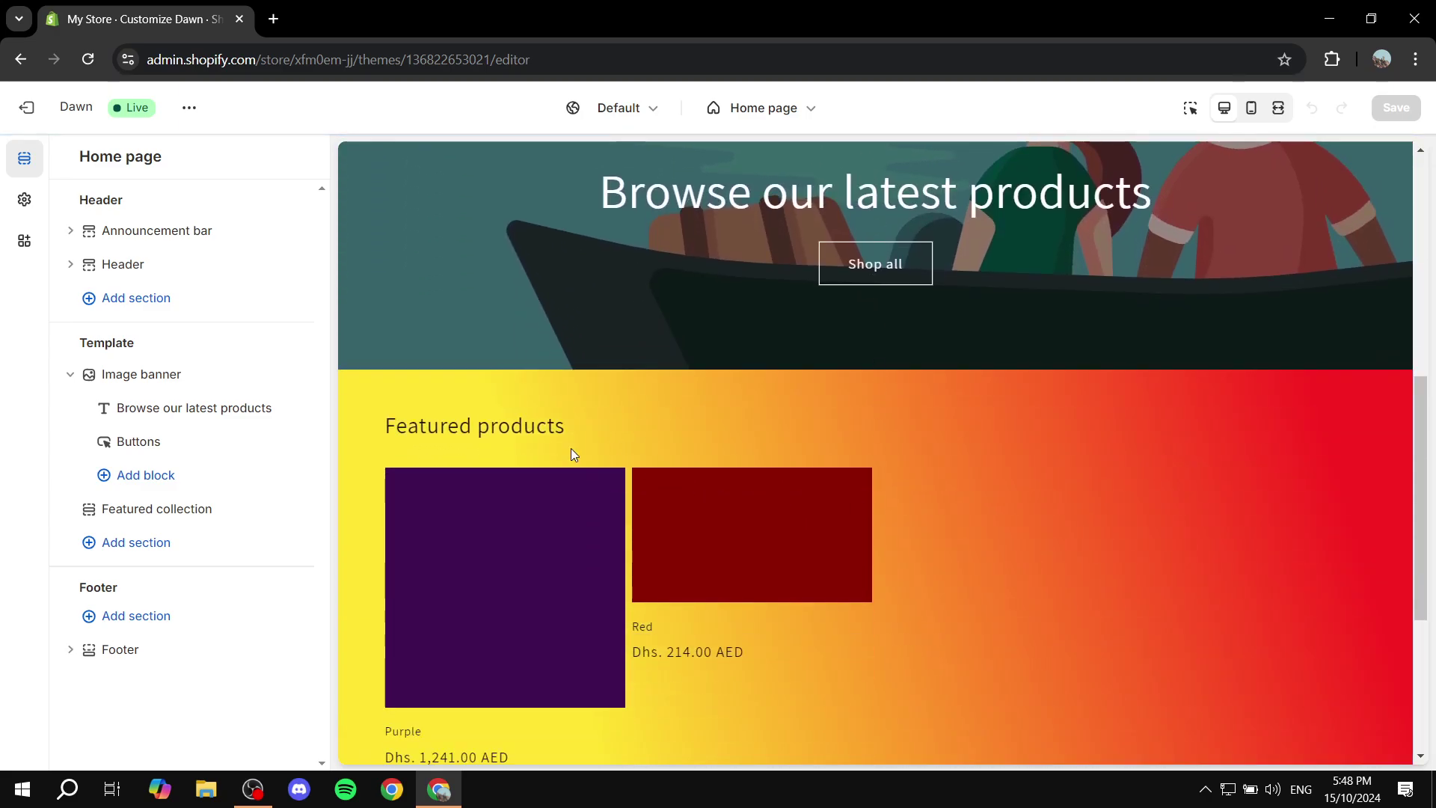
left_click(124, 551)
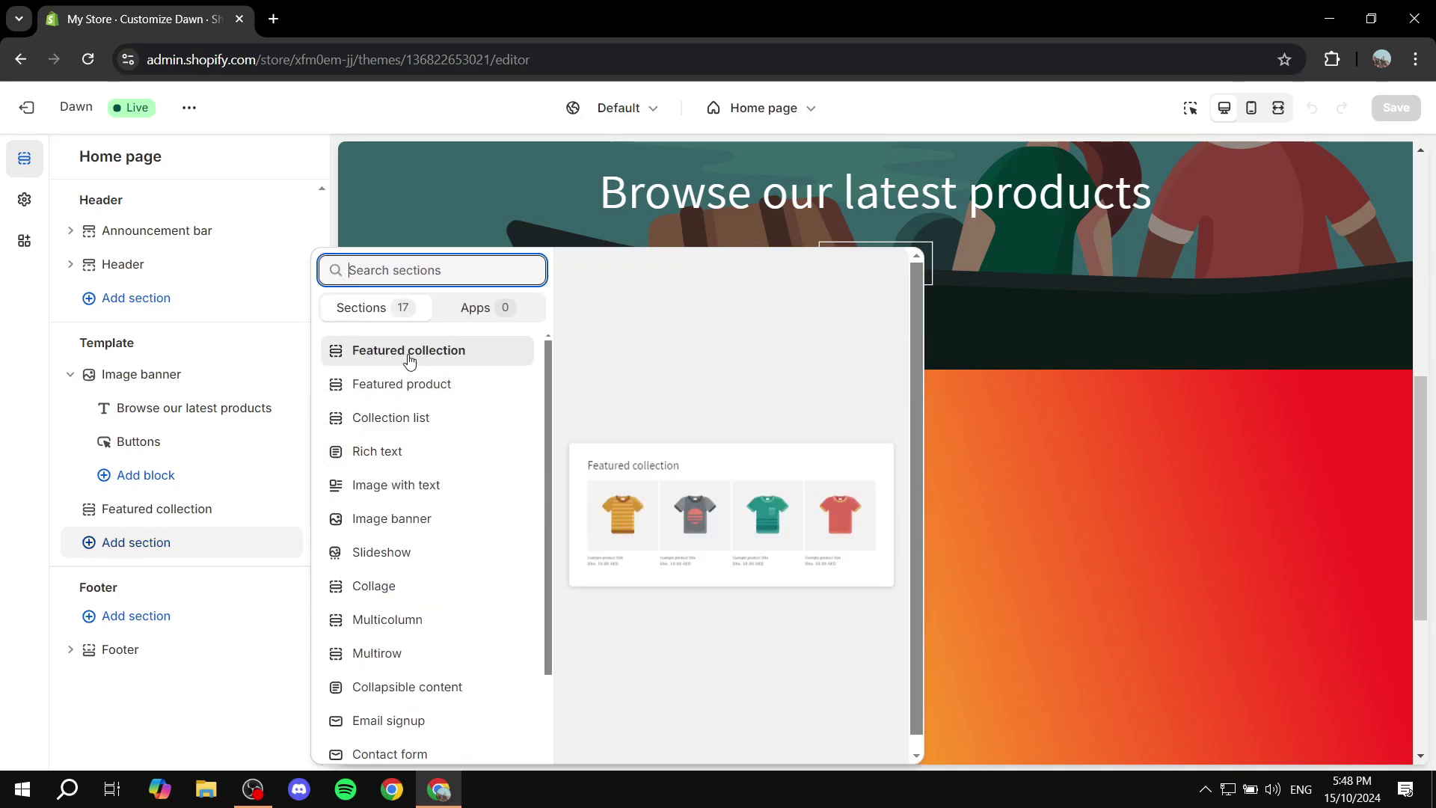
left_click(367, 351)
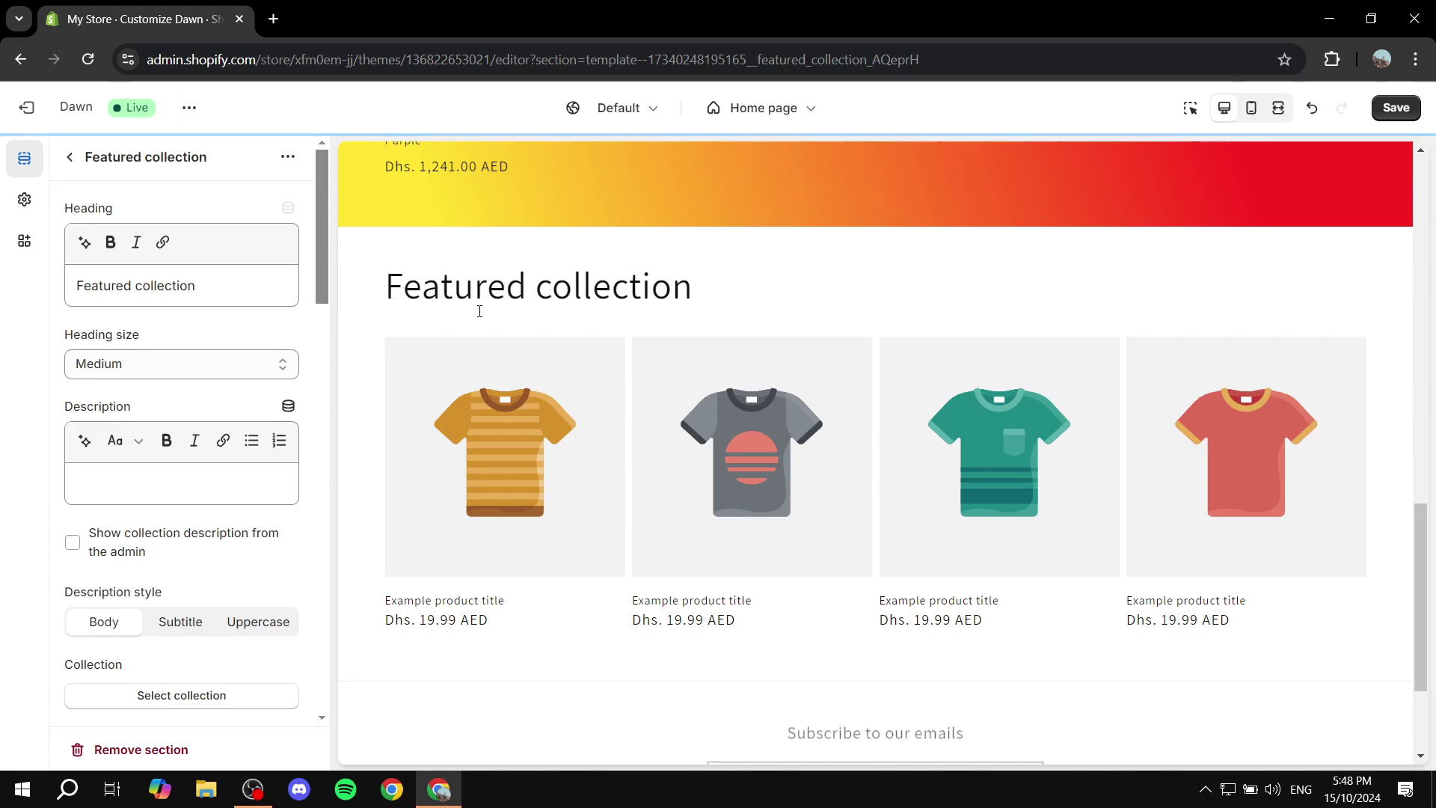
left_click(68, 155)
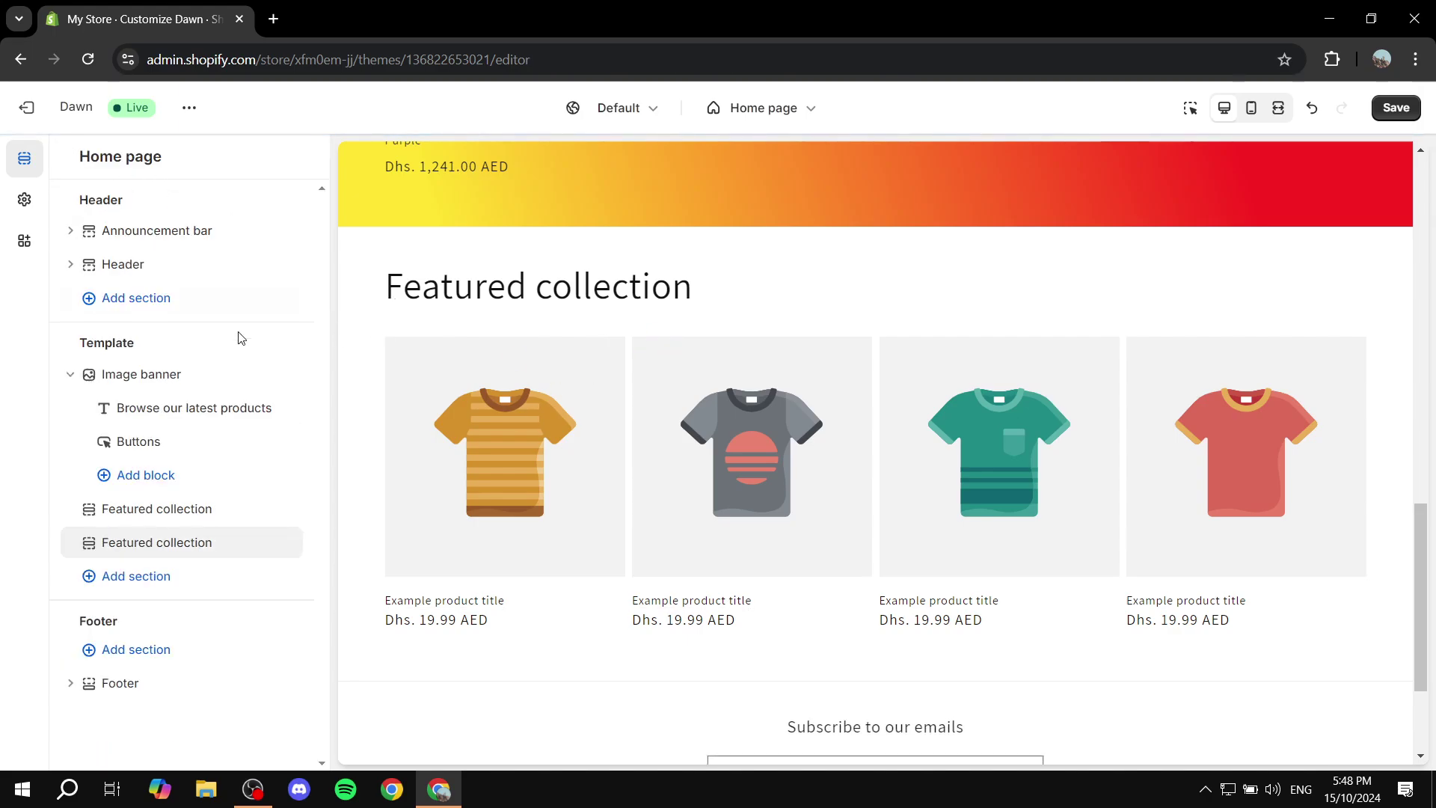
left_click(266, 544)
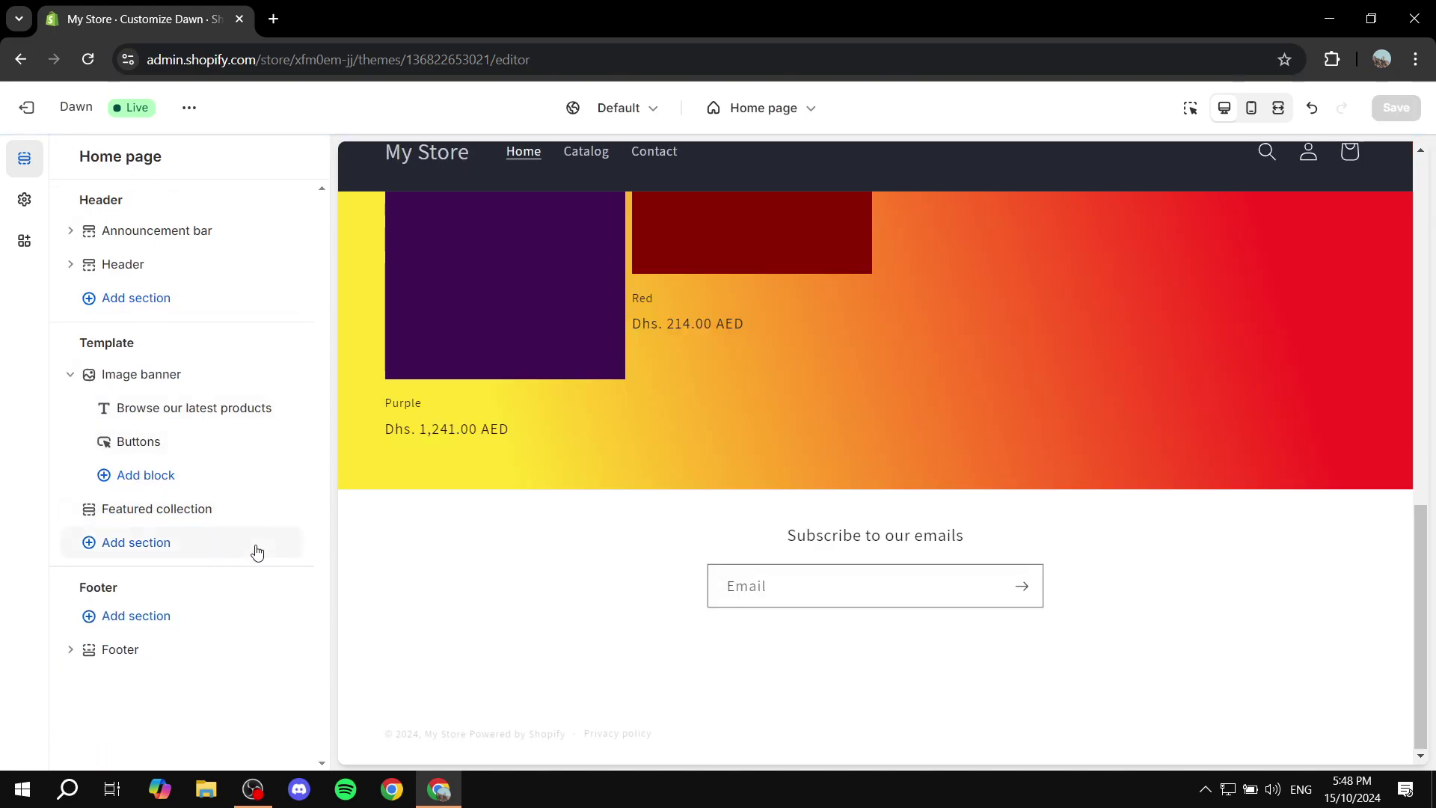
Switch the home page Featured collection section's collection to New Arrivals, leaving only Purple shown
left_click(163, 512)
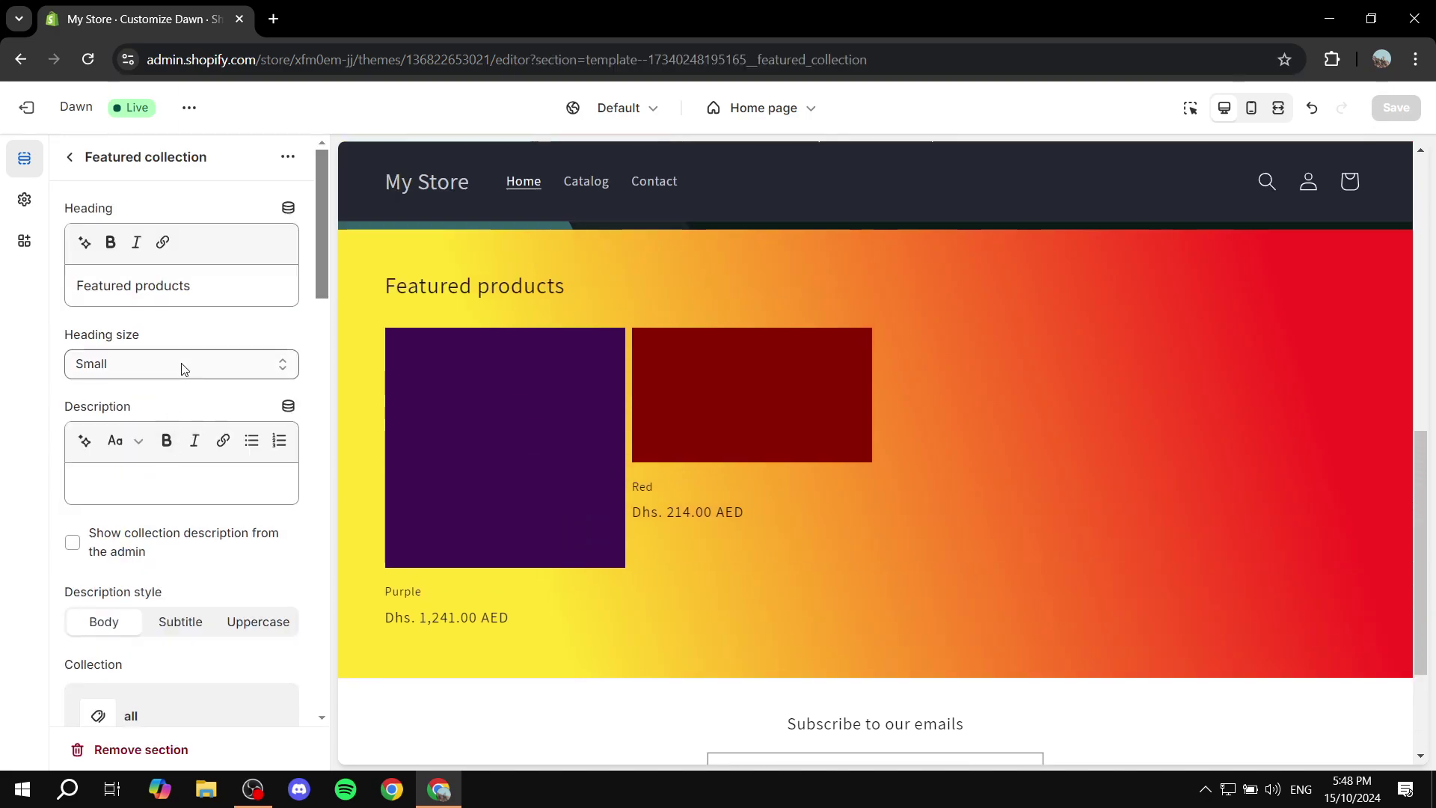
scroll(230, 365, "down", 4)
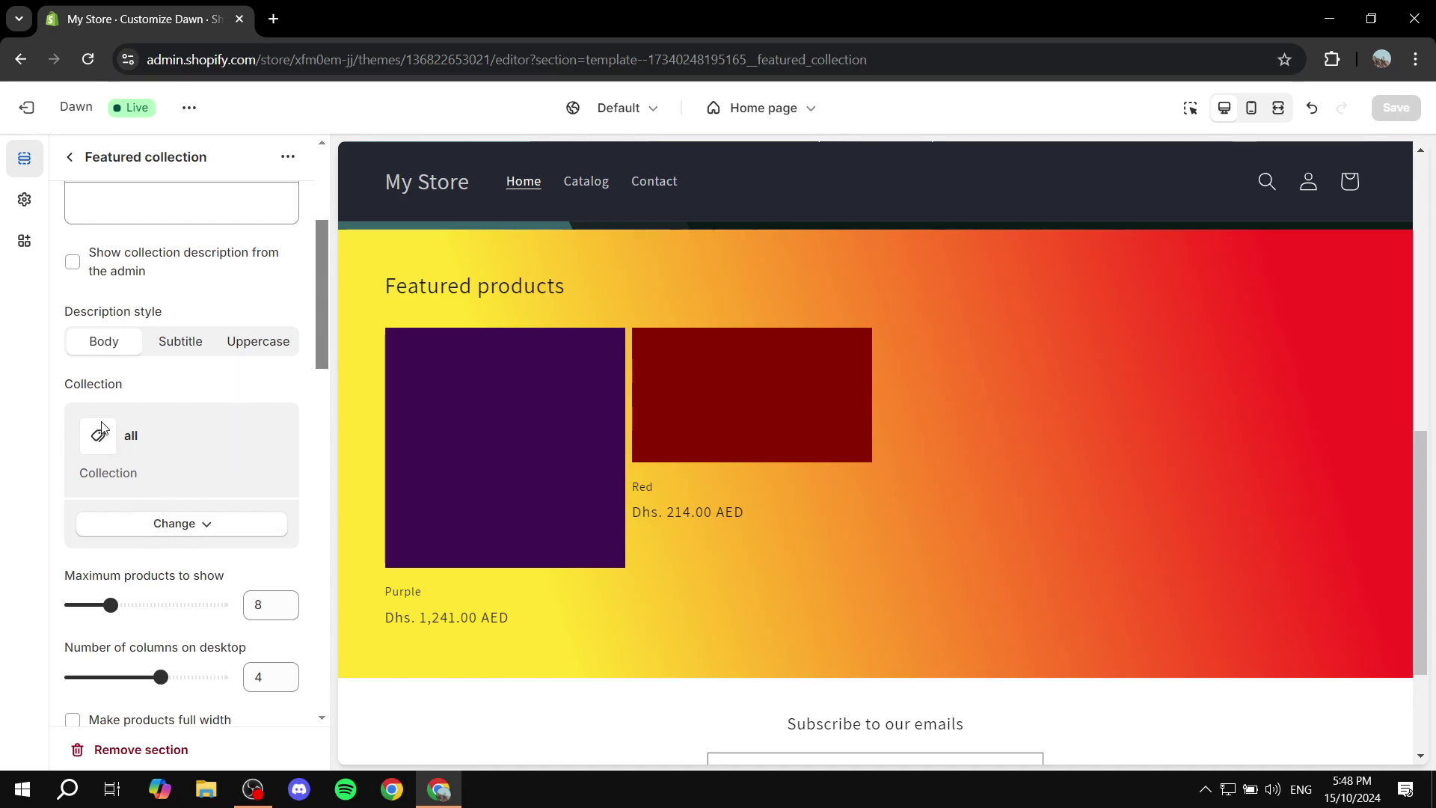
left_click_drag(62, 392, 158, 395)
left_click(178, 531)
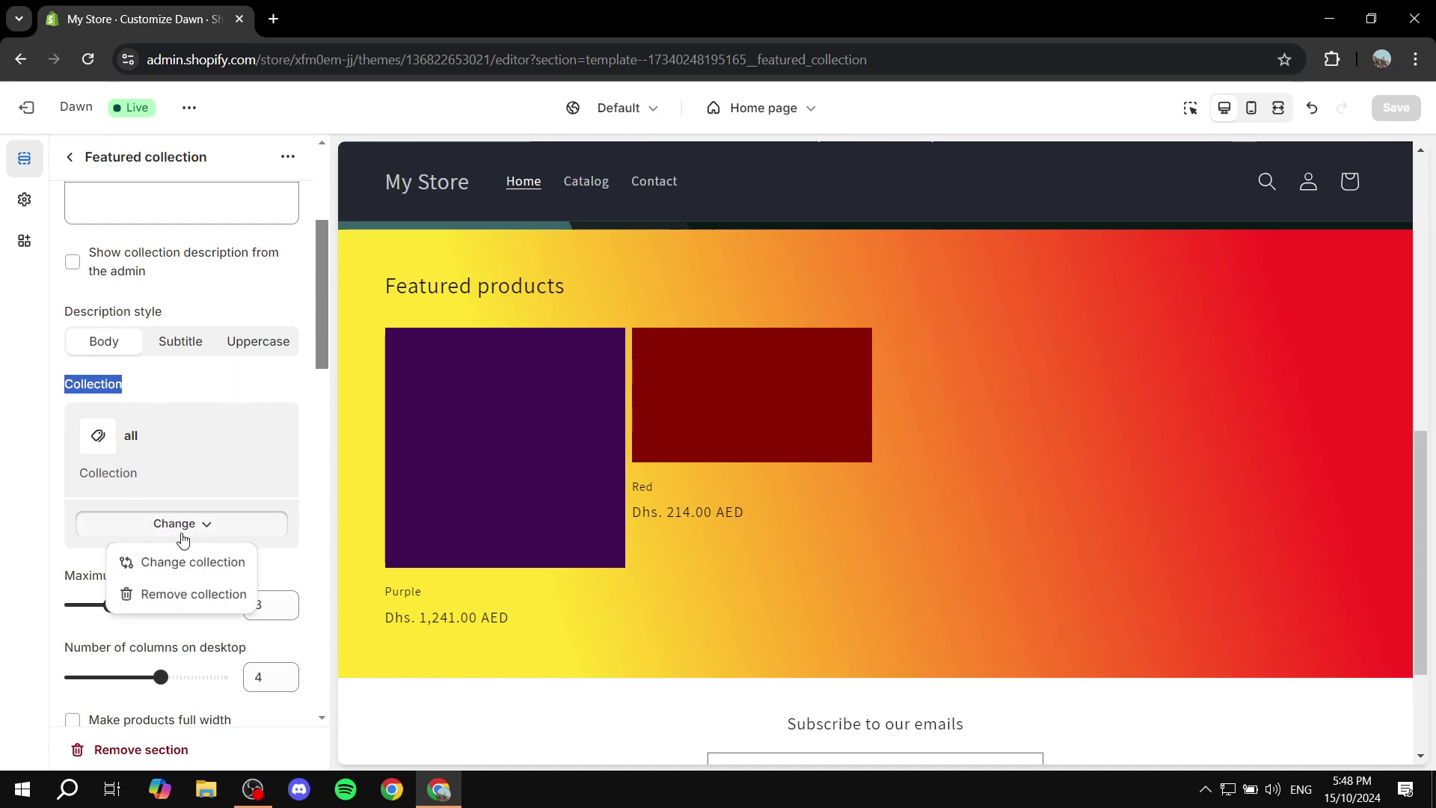
left_click(222, 572)
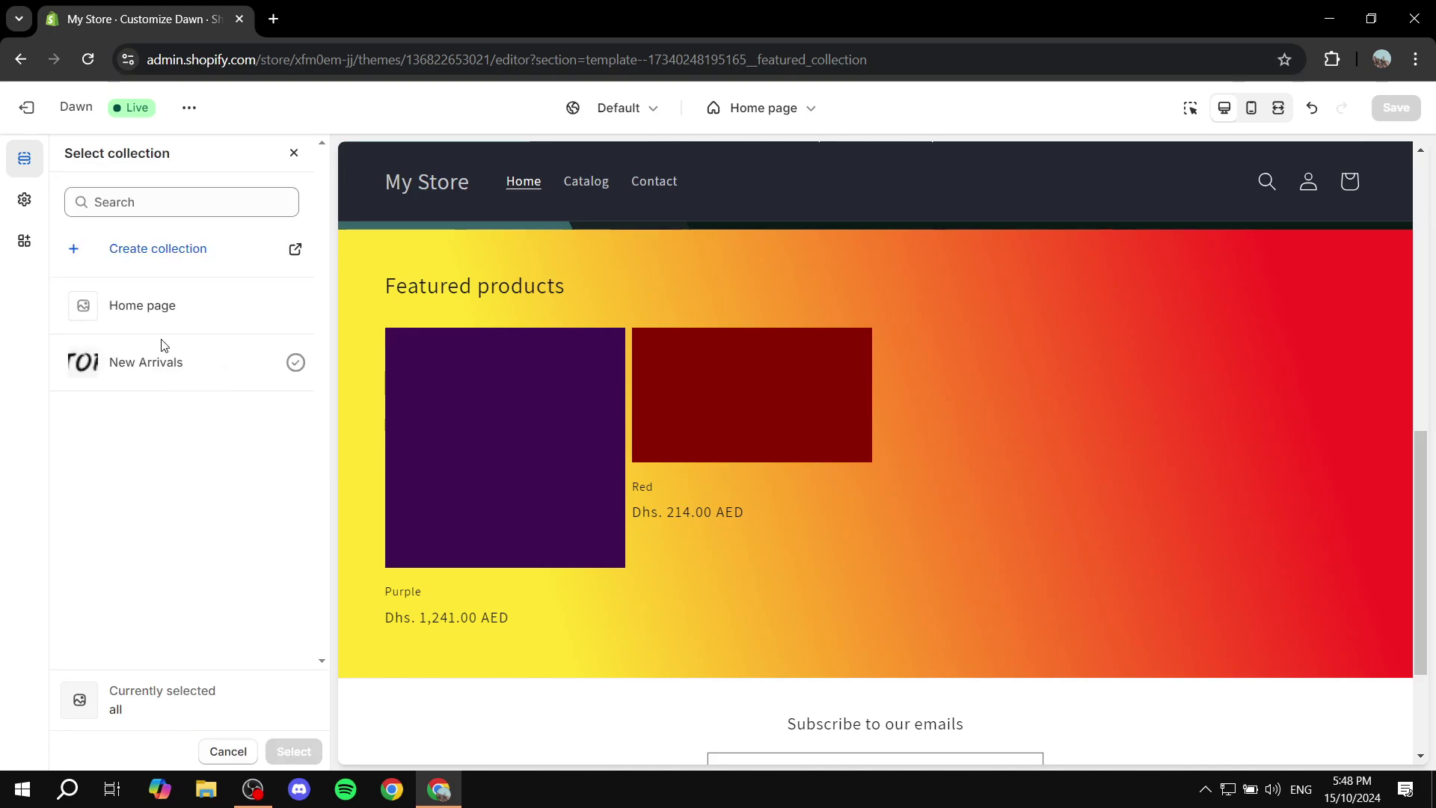
left_click(113, 374)
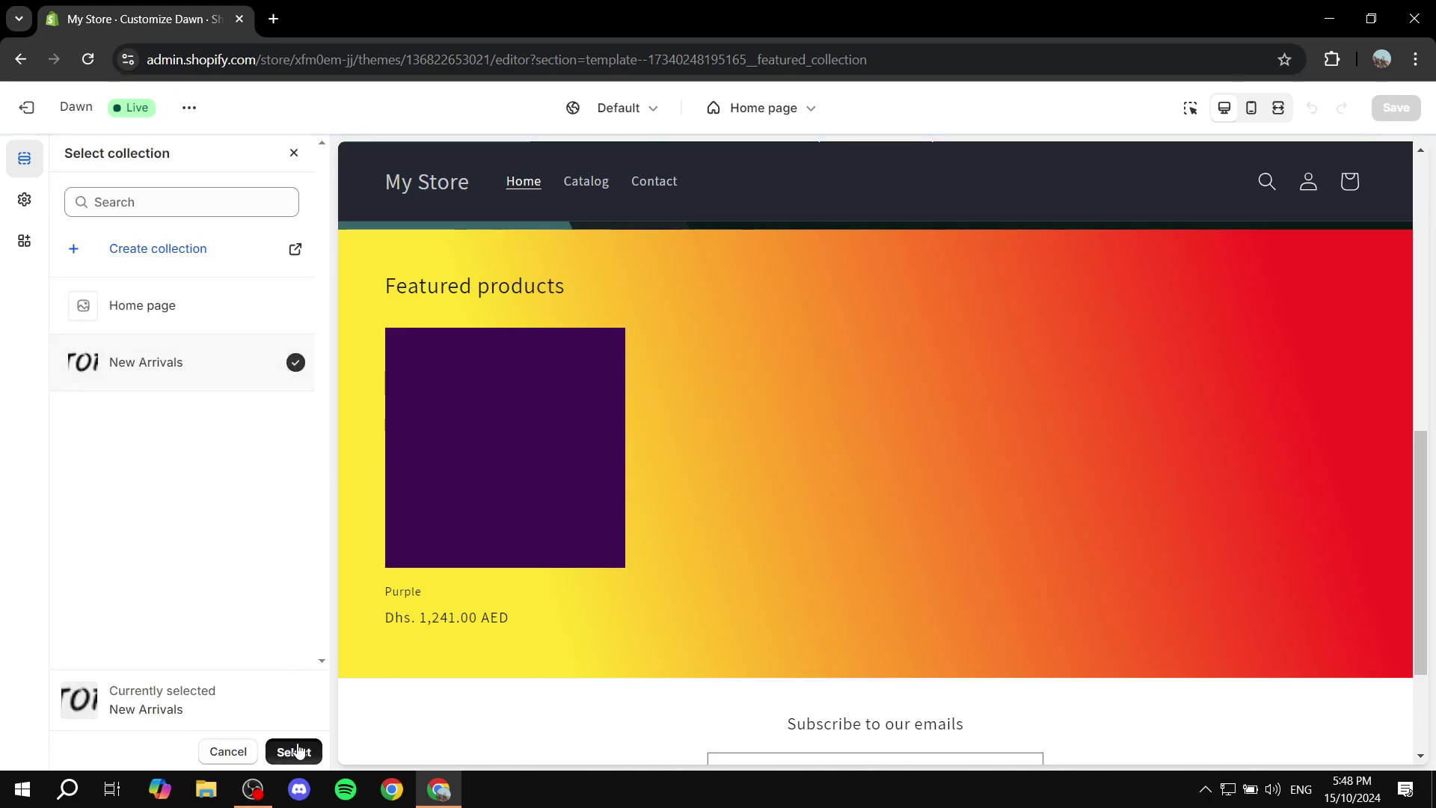